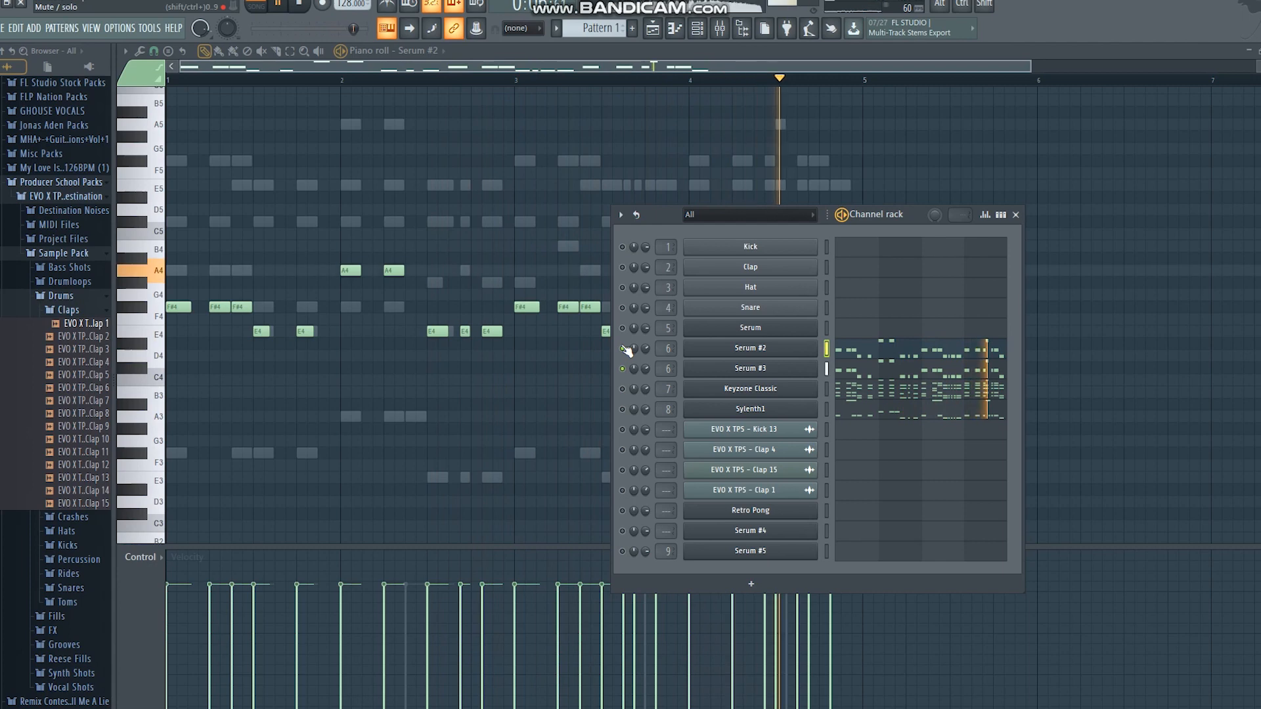
Audition the Serum, Keyzone Classic and Sylenth1 parts individually and view their notes in the piano roll
{"action": "key", "text": "space"}
{"action": "key", "text": "space"}
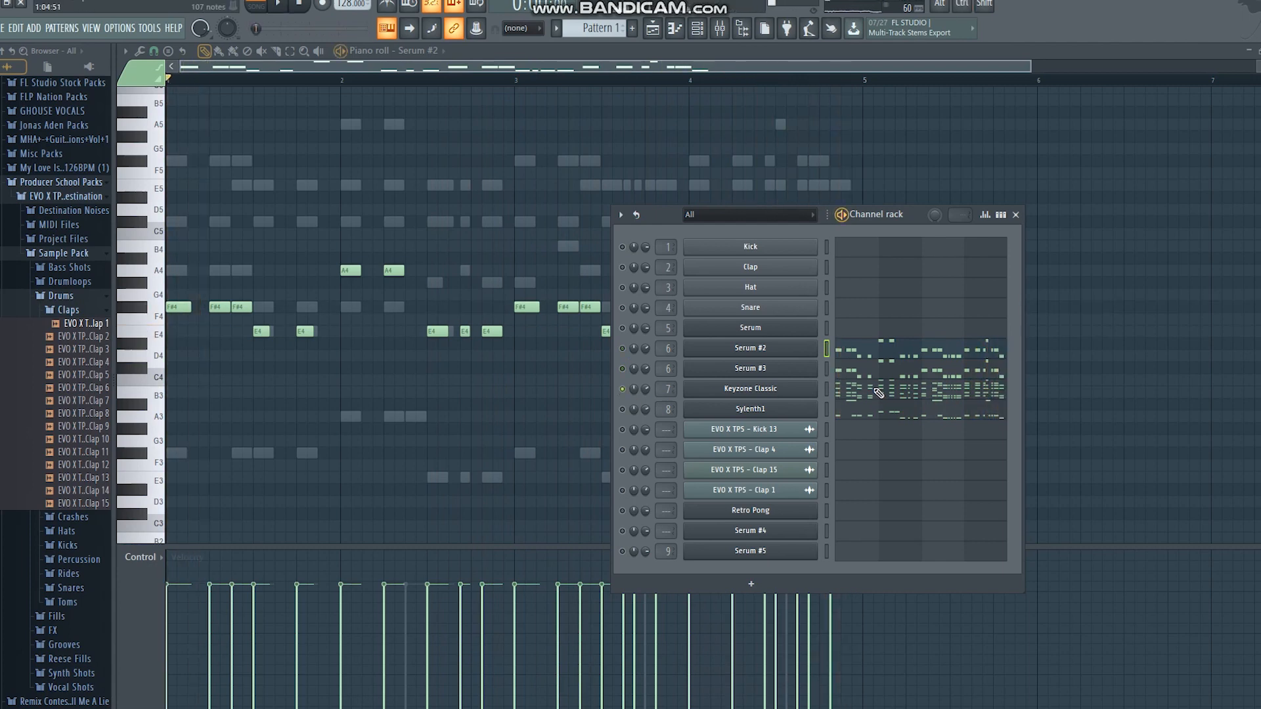
{"action": "left_click", "coordinate": [873, 394]}
{"action": "key", "text": "space"}
{"action": "scroll", "coordinate": [866, 394], "scroll_direction": "up", "scroll_amount": 2}
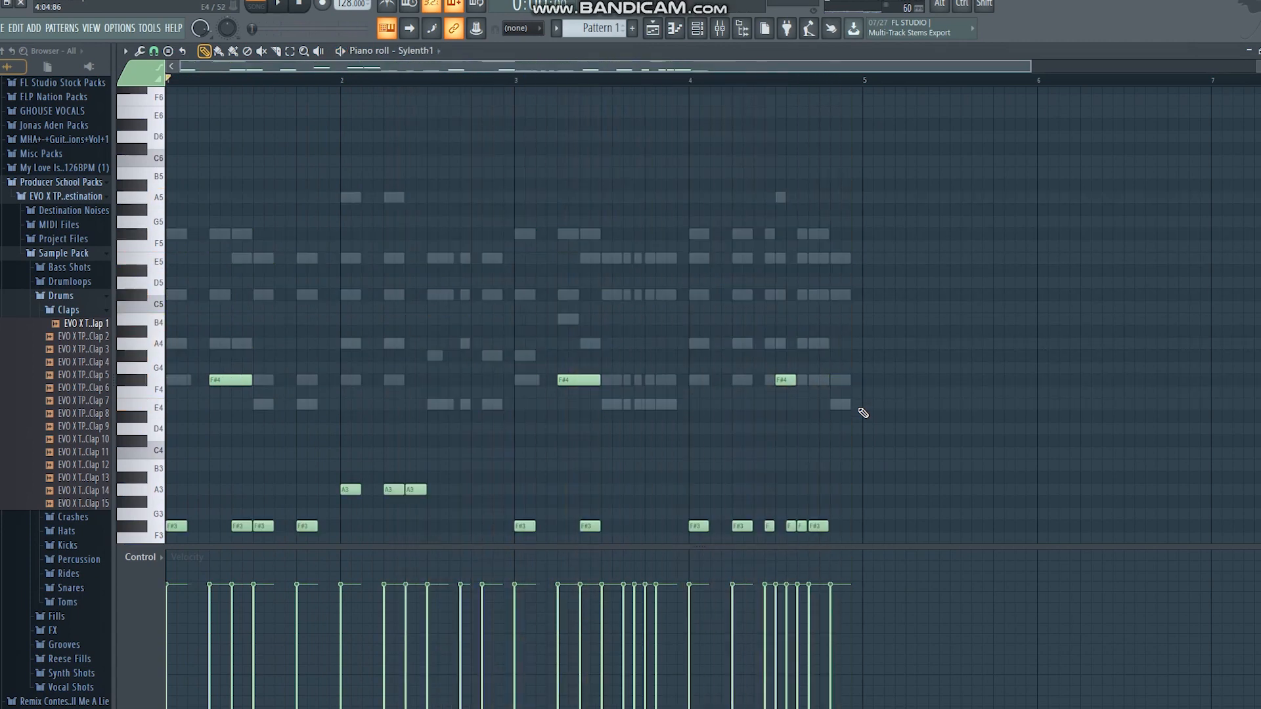
{"action": "key", "text": "space"}
{"action": "scroll", "coordinate": [832, 448], "scroll_direction": "down", "scroll_amount": 3}
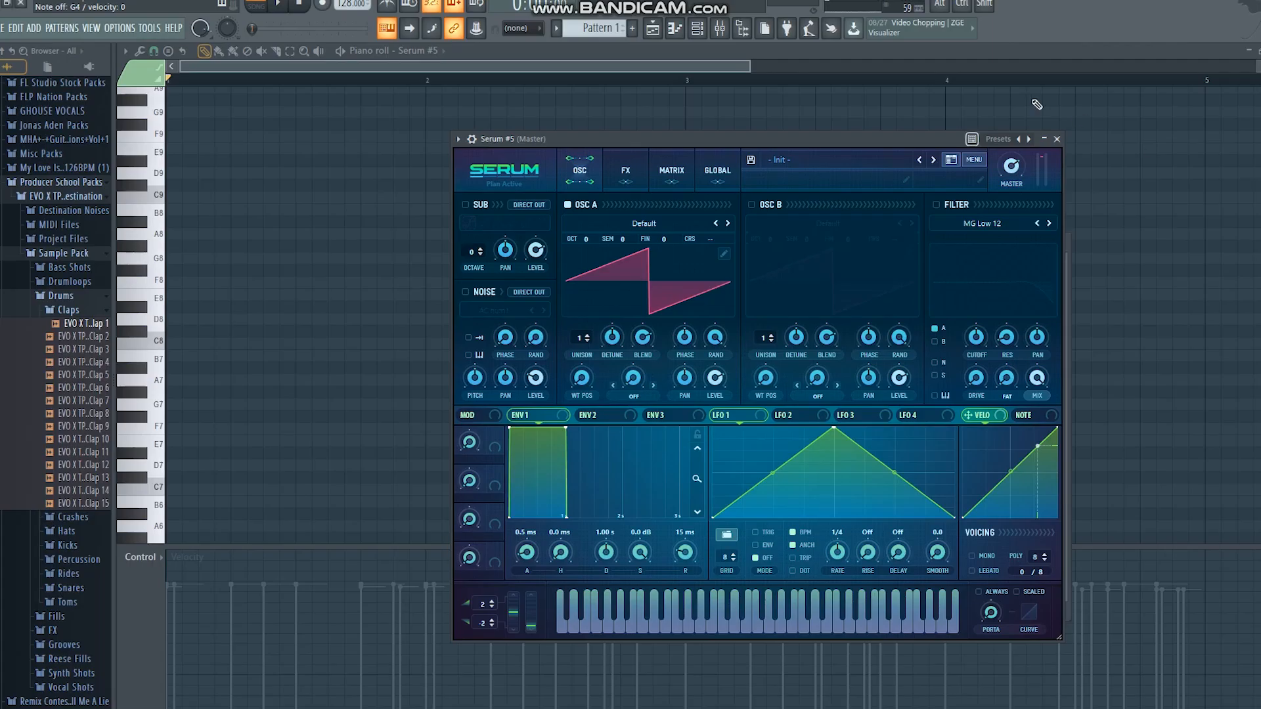
Shape Env 1 in Serum #5 with a 643 ms decay, -36.1 dB sustain and 94 ms release
{"action": "left_click_drag", "start_coordinate": [567, 429], "coordinate": [543, 508]}
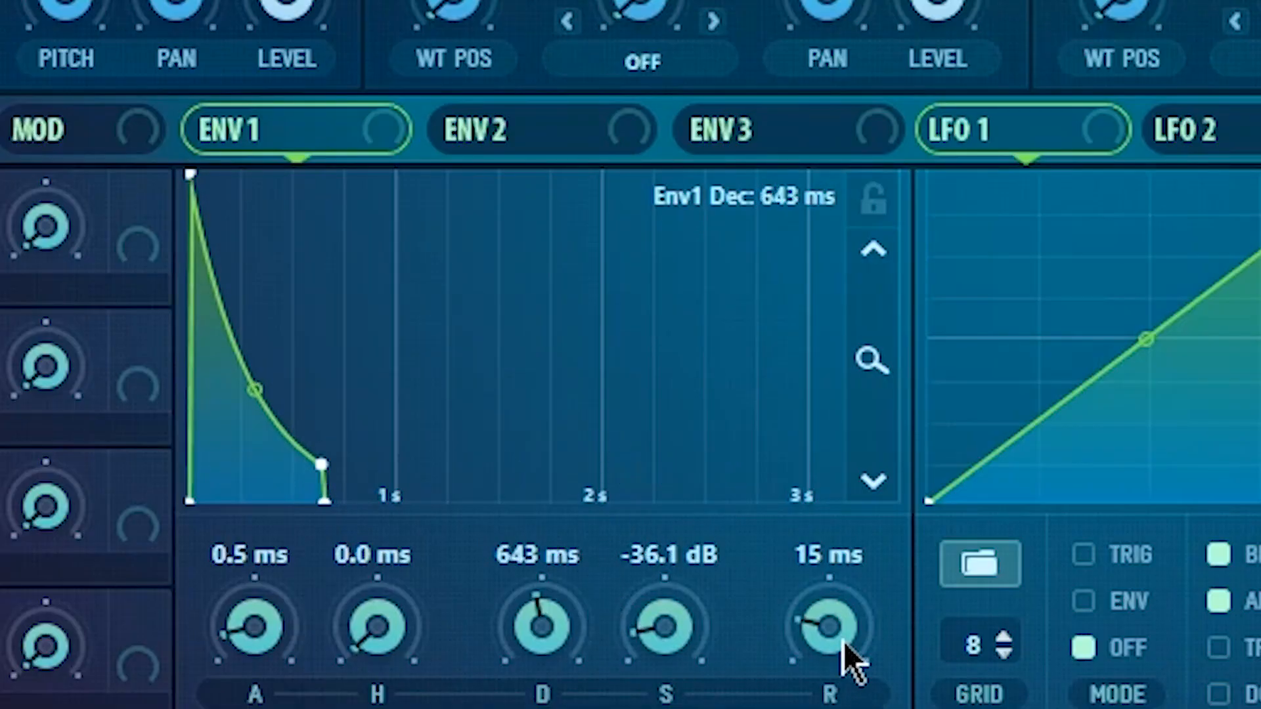
{"action": "left_click_drag", "start_coordinate": [843, 627], "coordinate": [844, 572]}
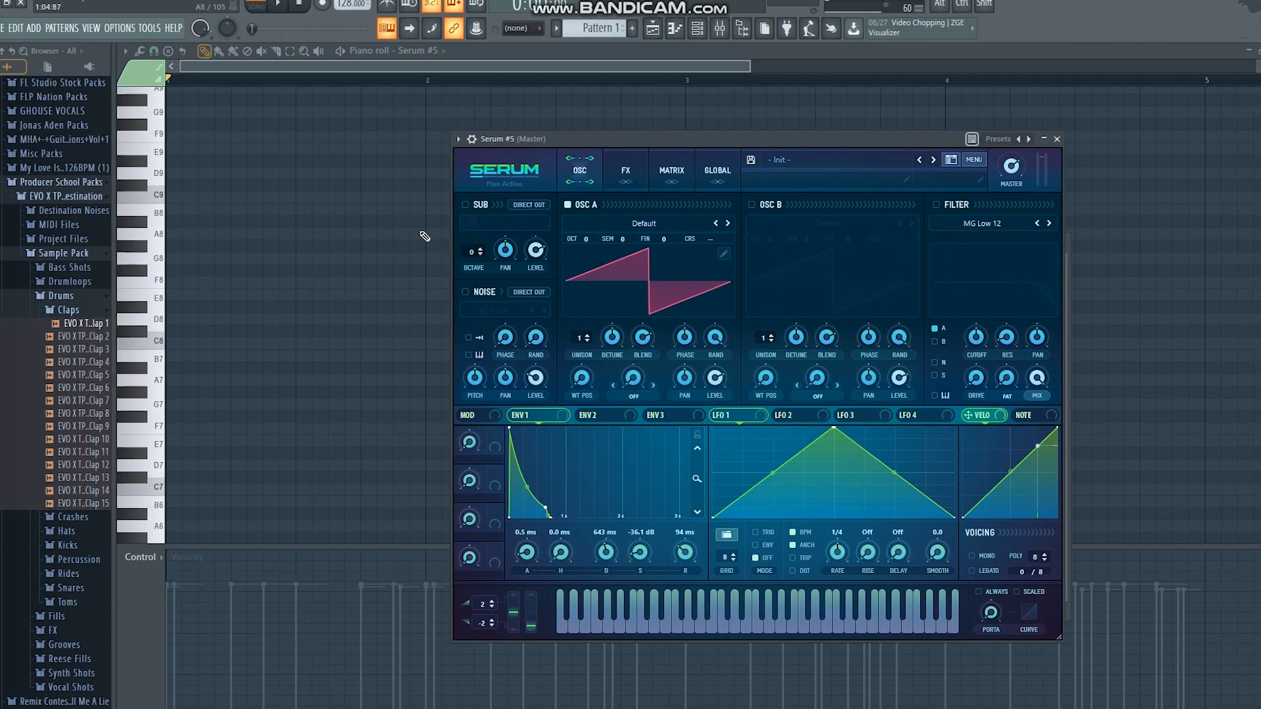
Load the Evol Sweep wavetable in oscillator A and turn on oscillator B with the SawRounded wavetable
{"action": "left_click", "coordinate": [604, 229]}
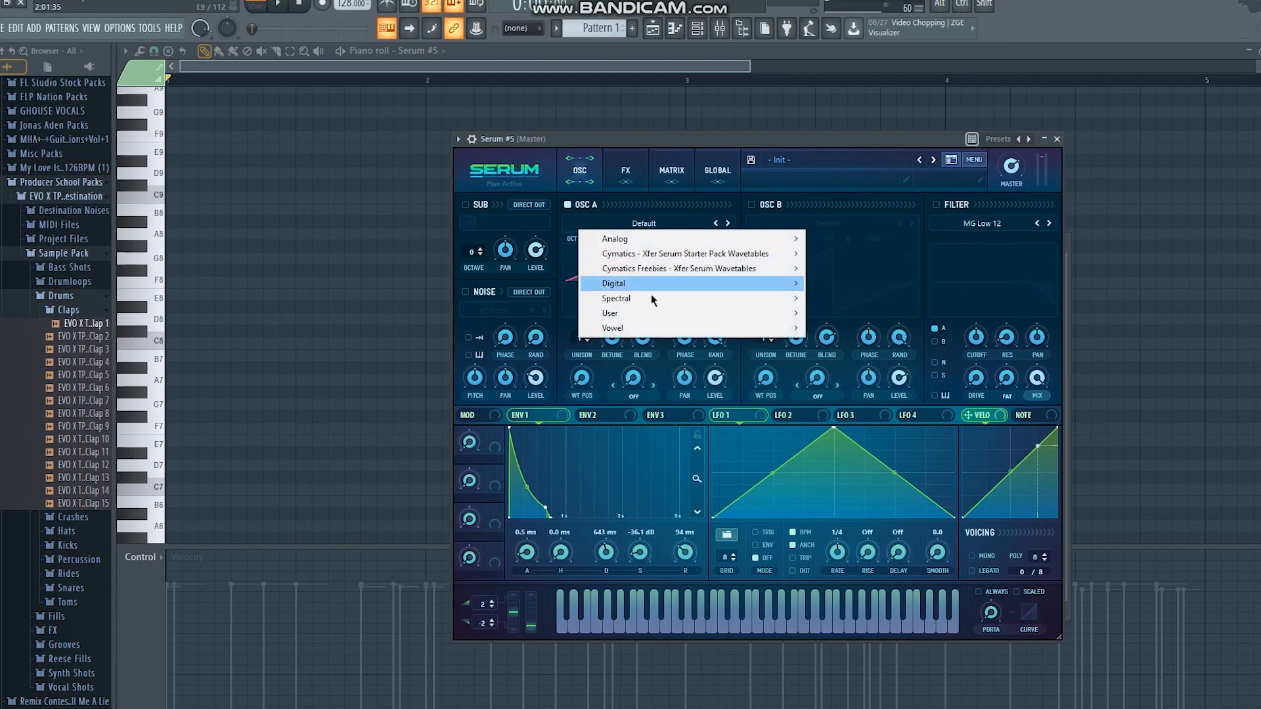
{"action": "mouse_move", "coordinate": [663, 284]}
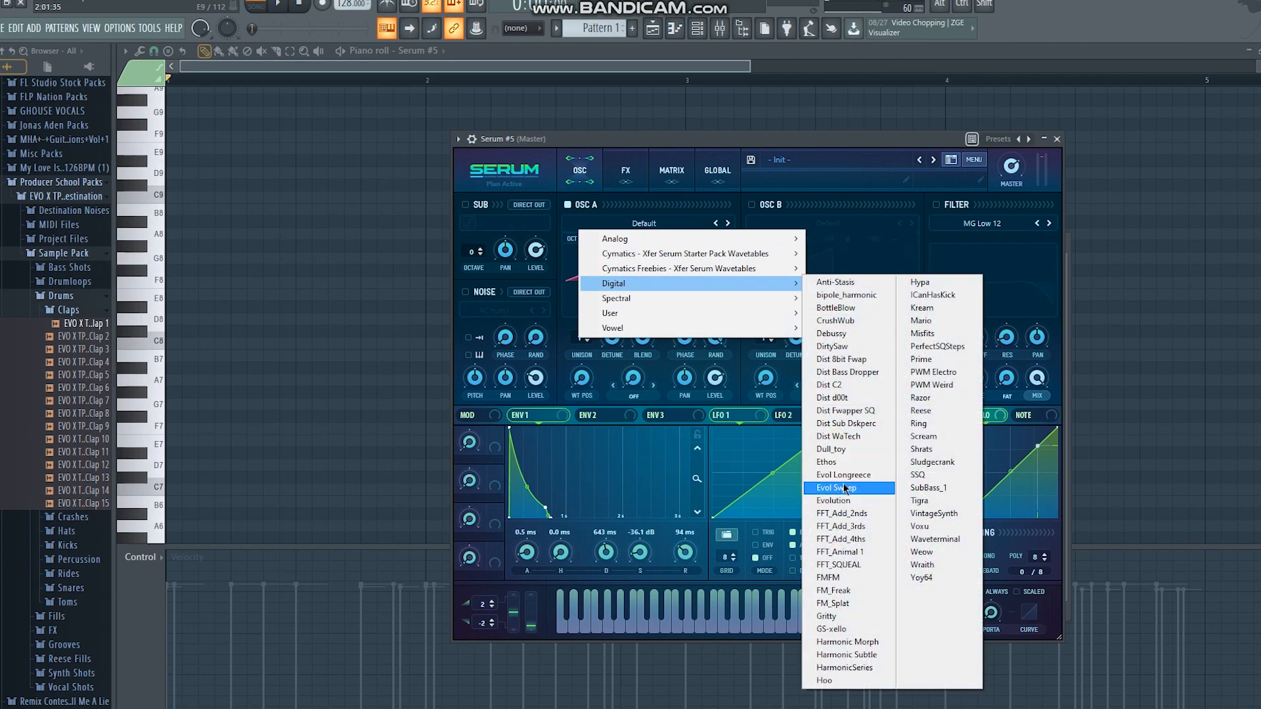
{"action": "left_click", "coordinate": [842, 487]}
{"action": "left_click", "coordinate": [752, 205]}
{"action": "left_click", "coordinate": [794, 227]}
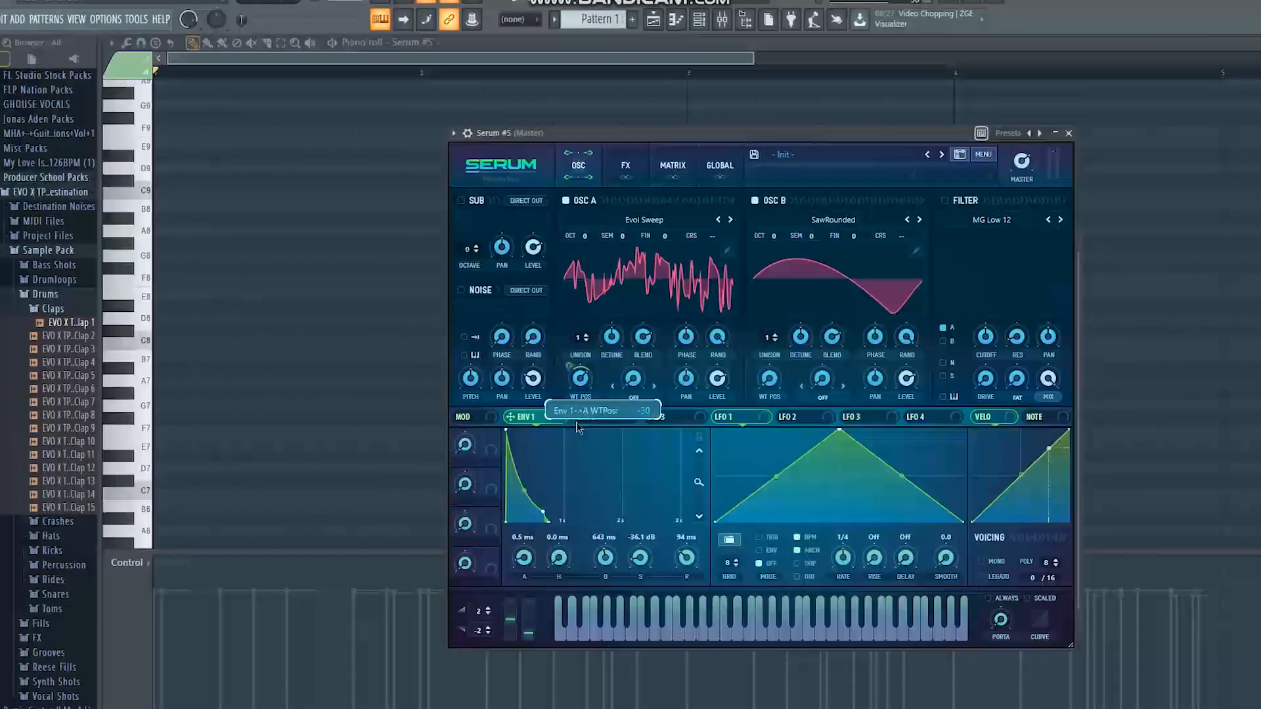
Modulate both wavetable positions with Env 1, and set unison to 7 voices with less detune on A and 6 voices on B
{"action": "left_click_drag", "start_coordinate": [773, 379], "coordinate": [776, 290]}
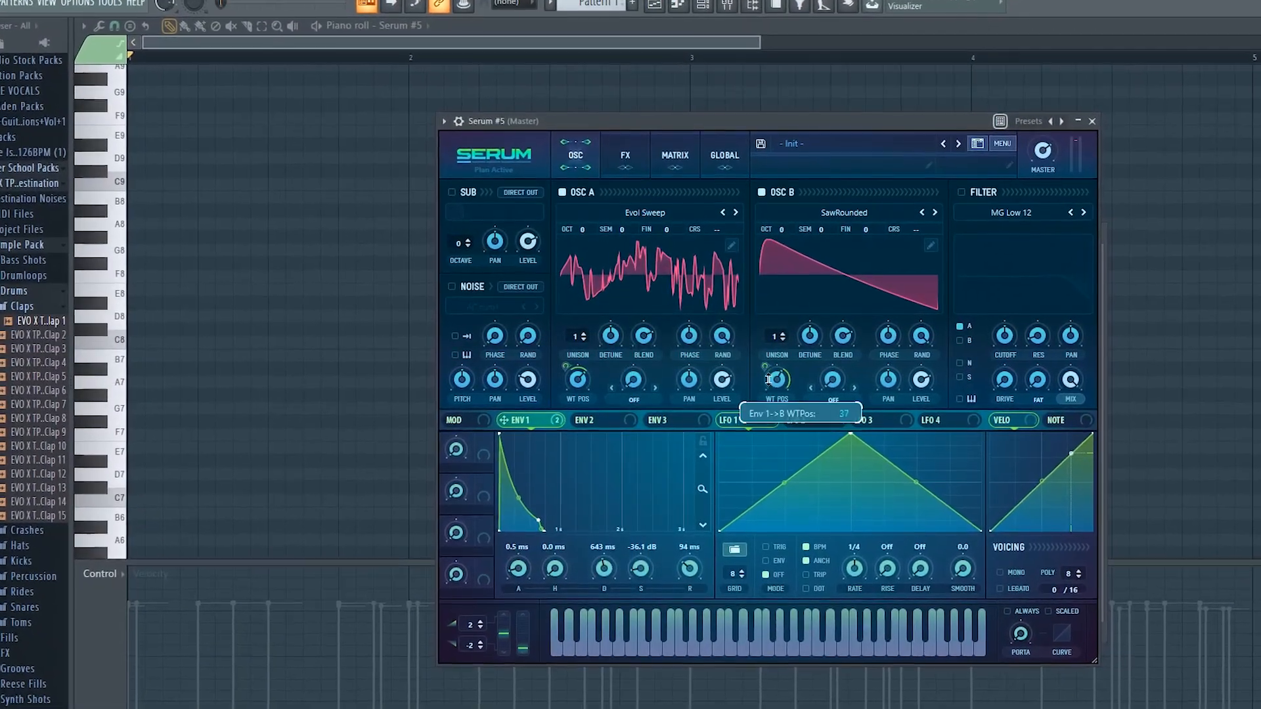
{"action": "left_click", "coordinate": [575, 332]}
{"action": "left_click_drag", "start_coordinate": [584, 279], "coordinate": [586, 270]}
{"action": "left_click_drag", "start_coordinate": [612, 338], "coordinate": [615, 366]}
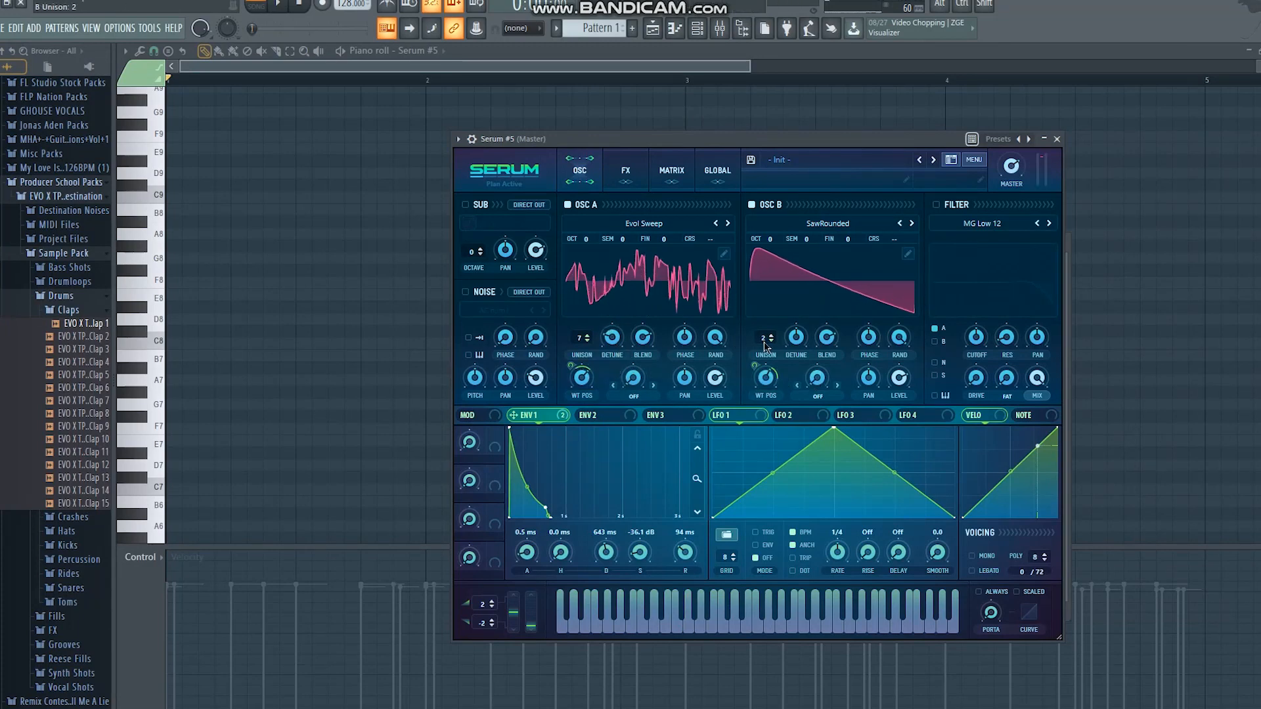
{"action": "left_click_drag", "start_coordinate": [766, 342], "coordinate": [768, 339]}
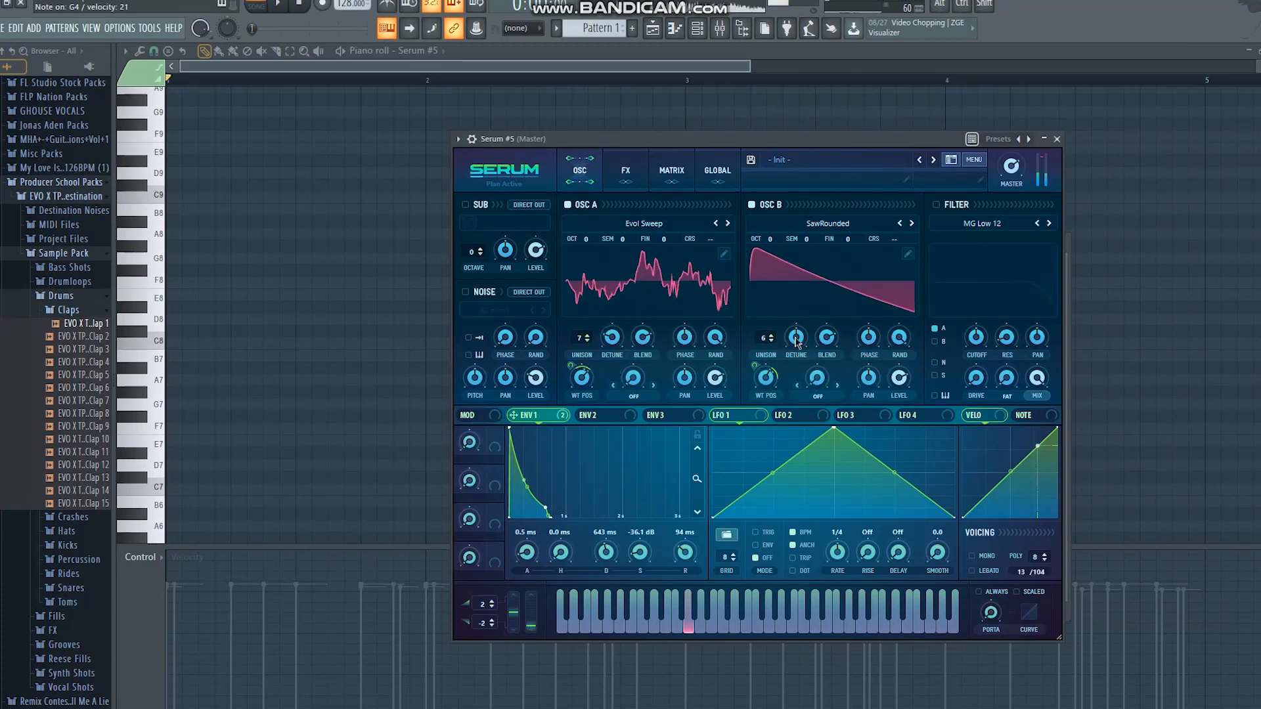
Give Env 2 a 76 ms decay and 1.47% sustain, and assign it as one-directional modulation to both oscillators' coarse pitch
{"action": "left_click", "coordinate": [589, 415]}
{"action": "left_click_drag", "start_coordinate": [567, 431], "coordinate": [500, 517]}
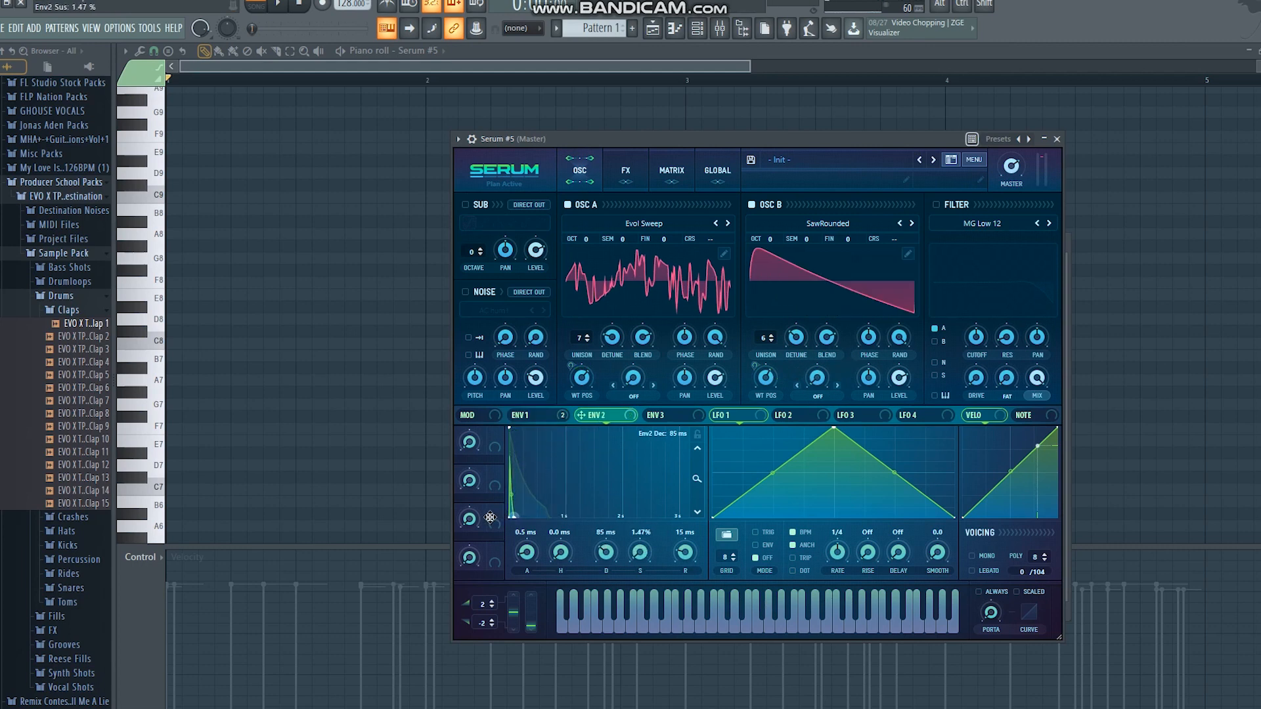
{"action": "left_click_drag", "start_coordinate": [581, 415], "coordinate": [711, 253]}
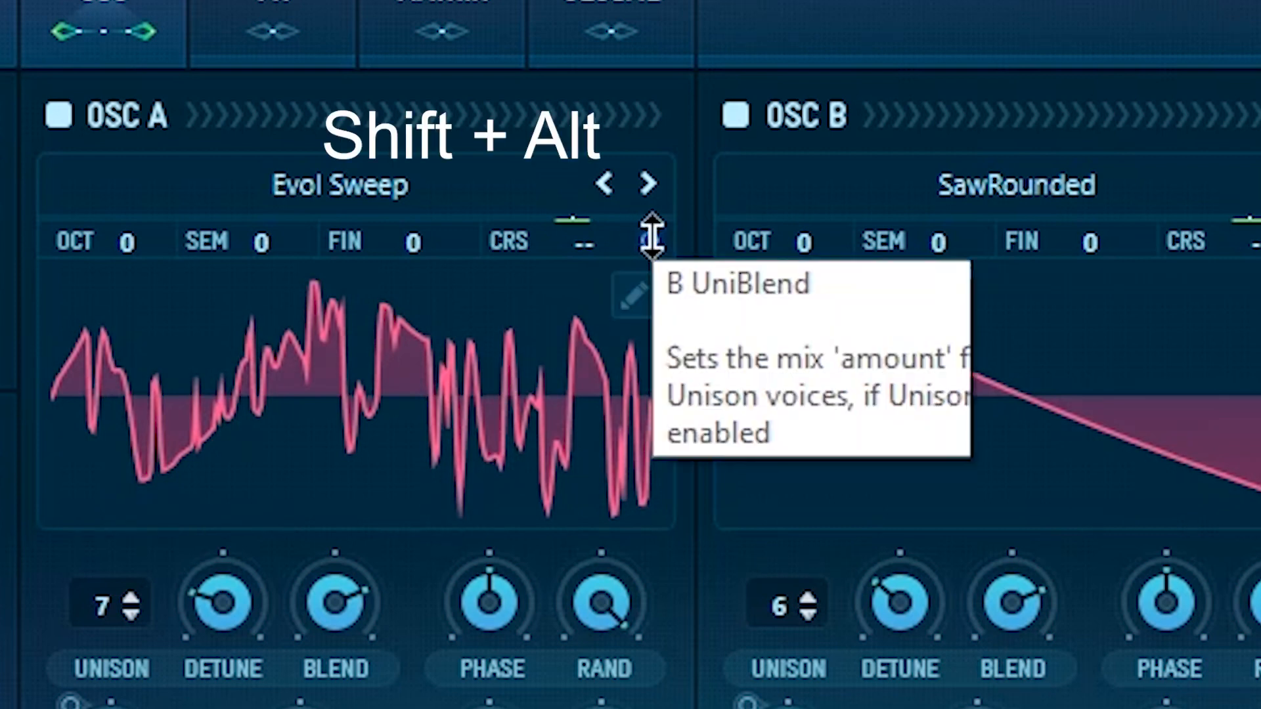
{"action": "left_click", "coordinate": [652, 236], "text": "alt+shift"}
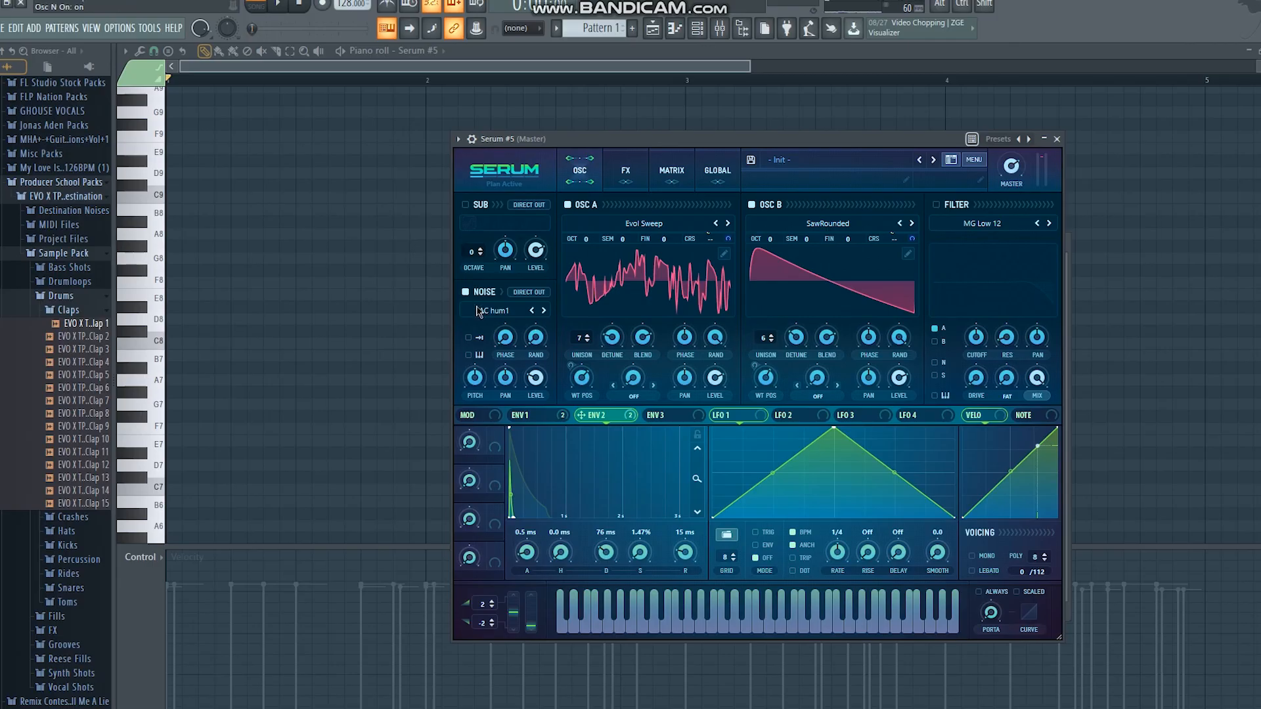
Load the GlassLid 4 sample in the noise oscillator with one-shot and key tracking enabled
{"action": "left_click", "coordinate": [473, 307]}
{"action": "mouse_move", "coordinate": [519, 357]}
{"action": "left_click", "coordinate": [647, 400]}
{"action": "left_click_drag", "start_coordinate": [484, 381], "coordinate": [485, 380]}
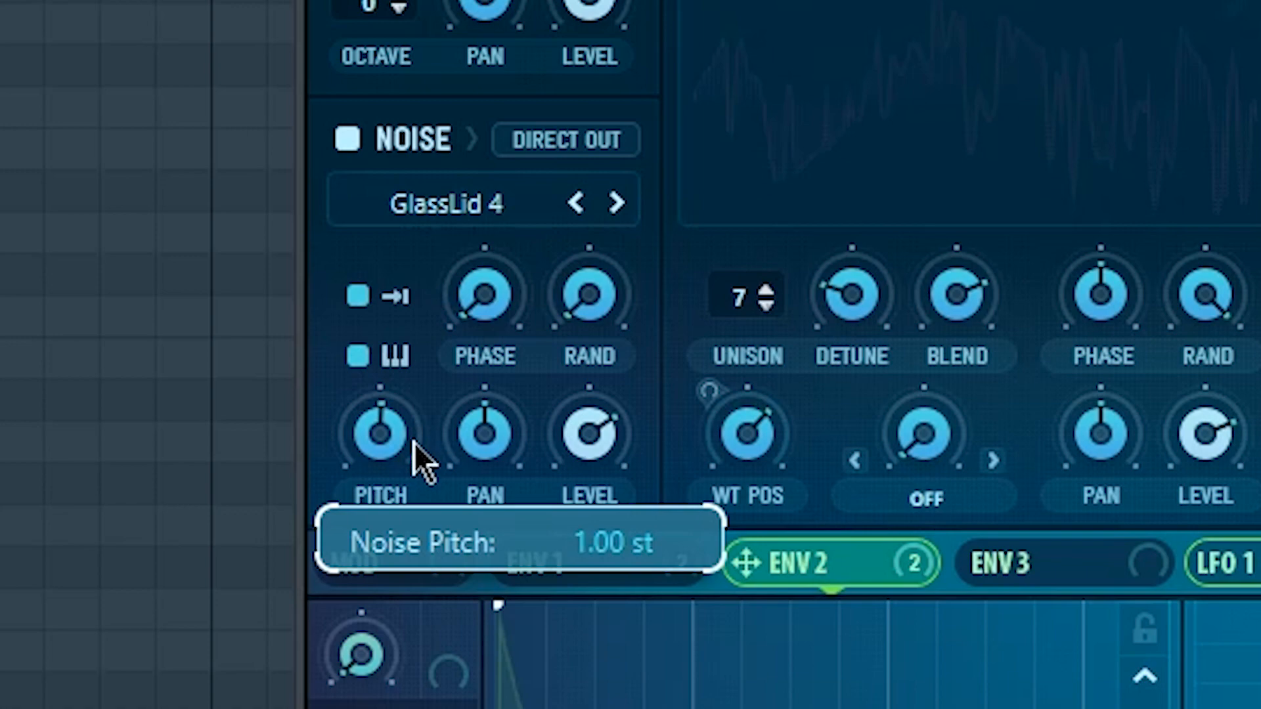
{"action": "left_click_drag", "start_coordinate": [414, 442], "coordinate": [414, 440]}
{"action": "left_click", "coordinate": [946, 502]}
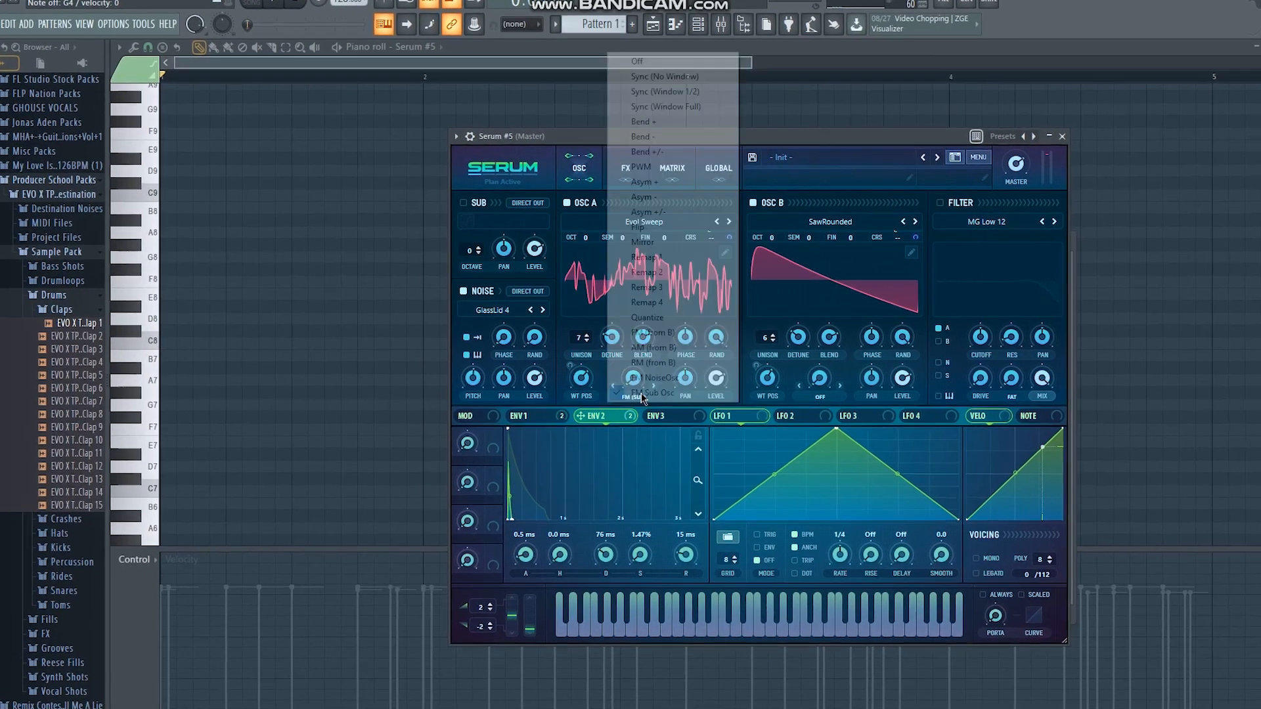
Set oscillator A's warp mode to FM NoiseOsc and adjust the FM amount
{"action": "left_click", "coordinate": [642, 396]}
{"action": "left_click", "coordinate": [641, 397]}
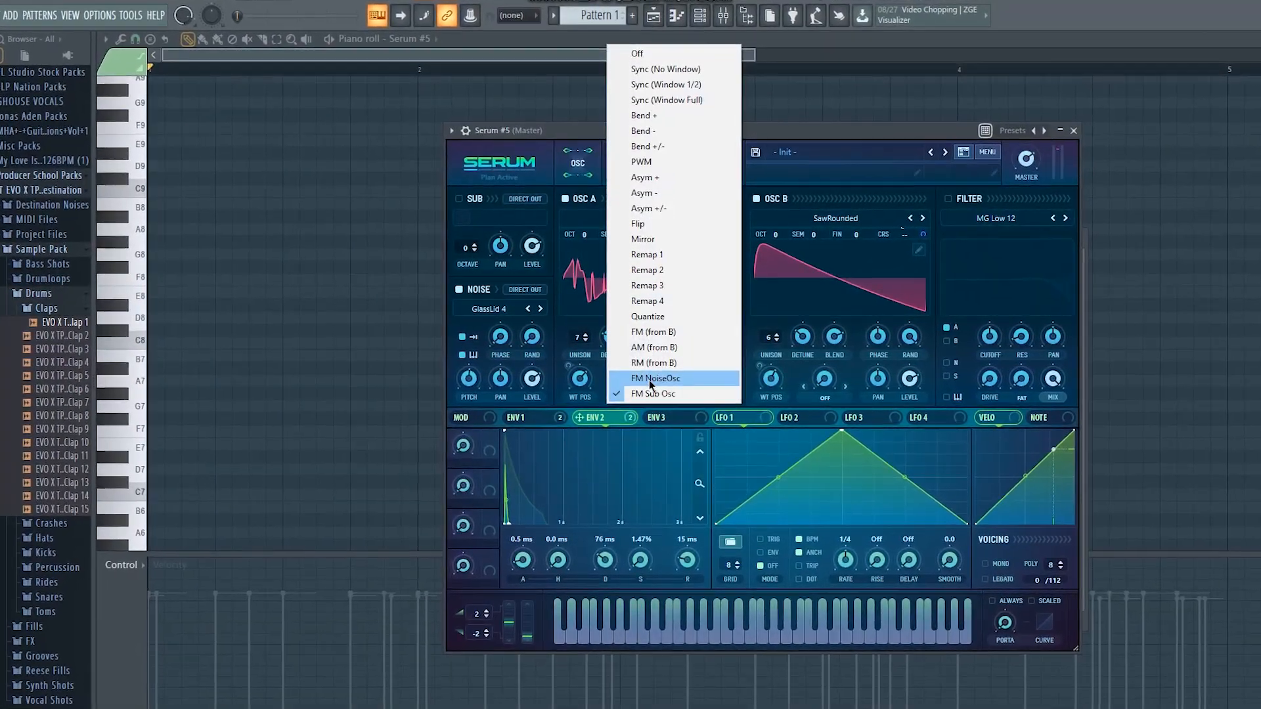
{"action": "left_click", "coordinate": [649, 380]}
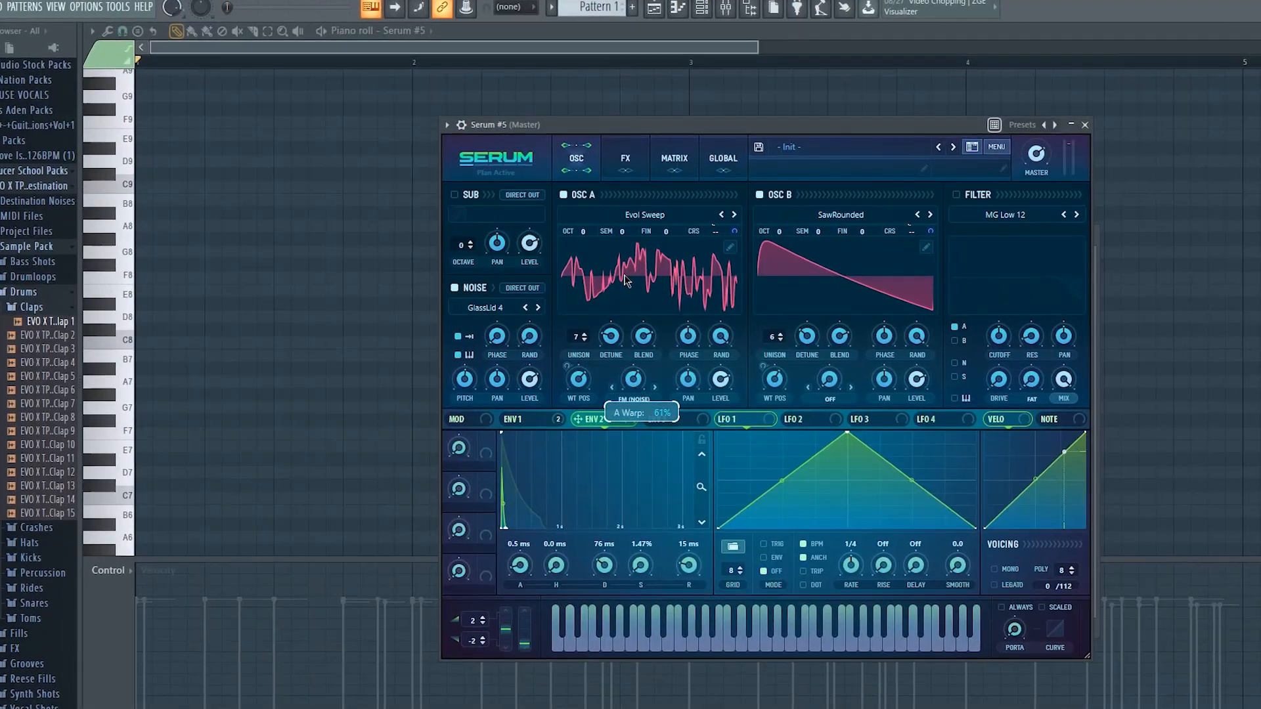
{"action": "mouse_move", "coordinate": [625, 276]}
{"action": "left_mouse_down"}
{"action": "mouse_move", "coordinate": [642, 478]}
{"action": "mouse_move", "coordinate": [644, 290]}
{"action": "left_mouse_up"}
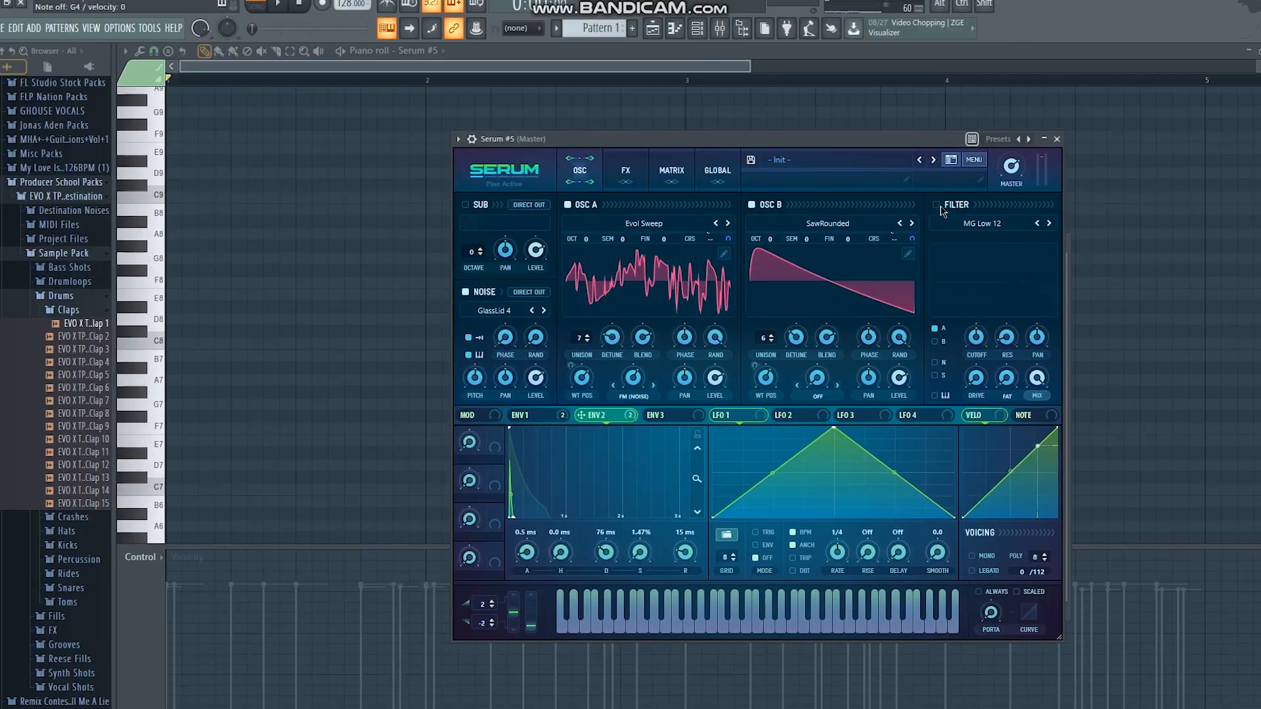
Enable the MG Low 12 filter for both oscillators, noise and sub, and modulate its cutoff with Env 2
{"action": "left_click", "coordinate": [981, 184]}
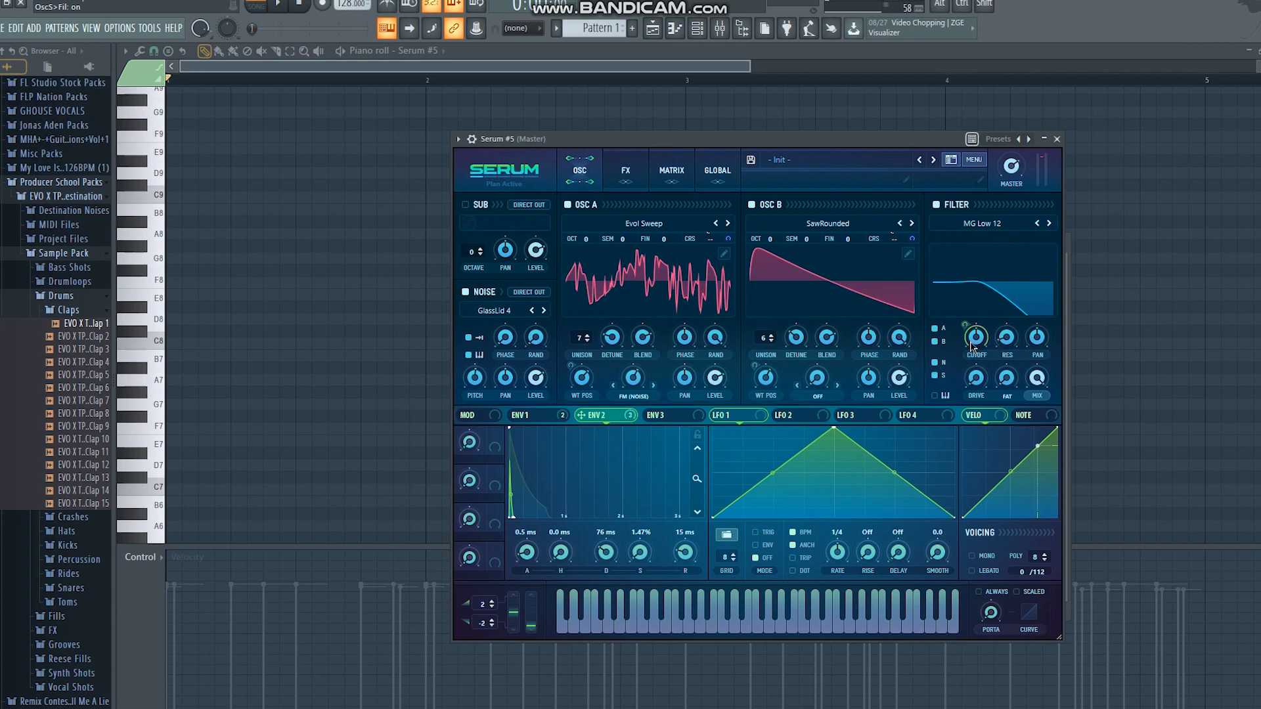
{"action": "left_click_drag", "start_coordinate": [975, 343], "coordinate": [979, 306]}
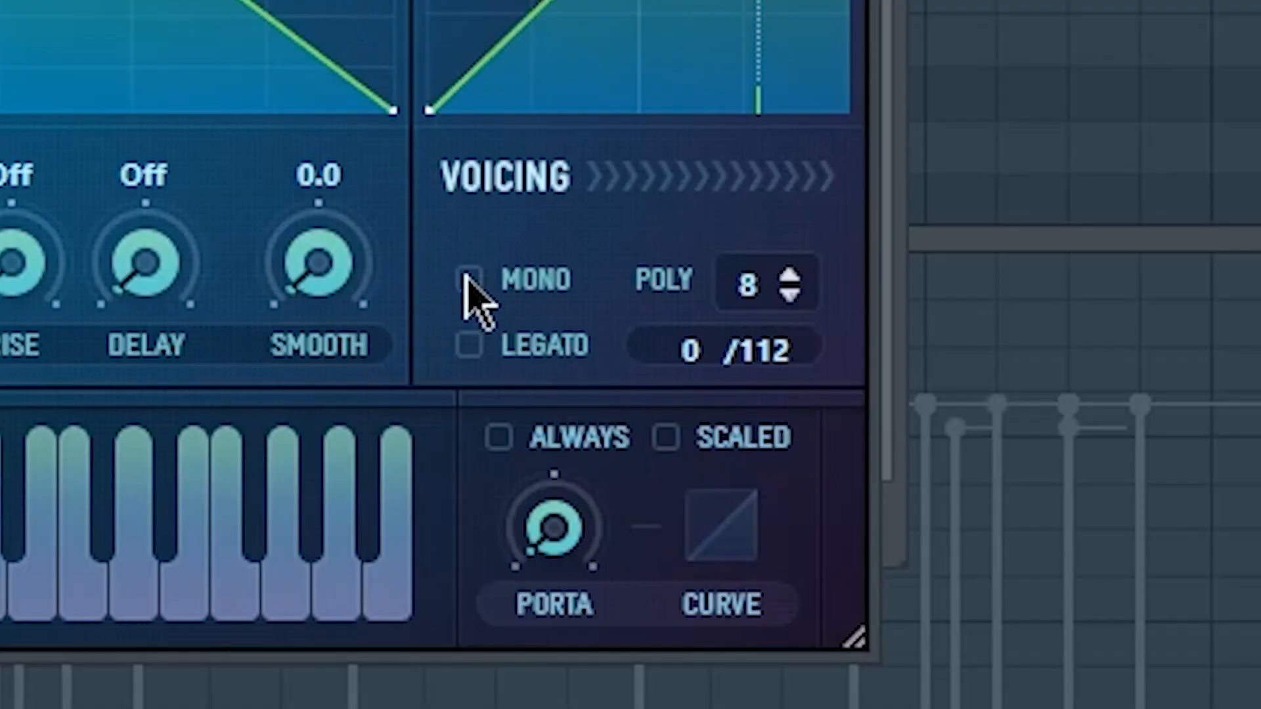
Set the voicing to Mono and Legato with Always enabled, and adjust the portamento time
{"action": "left_click", "coordinate": [972, 556]}
{"action": "left_click", "coordinate": [469, 345]}
{"action": "left_click", "coordinate": [499, 437]}
{"action": "left_click_drag", "start_coordinate": [569, 536], "coordinate": [575, 281]}
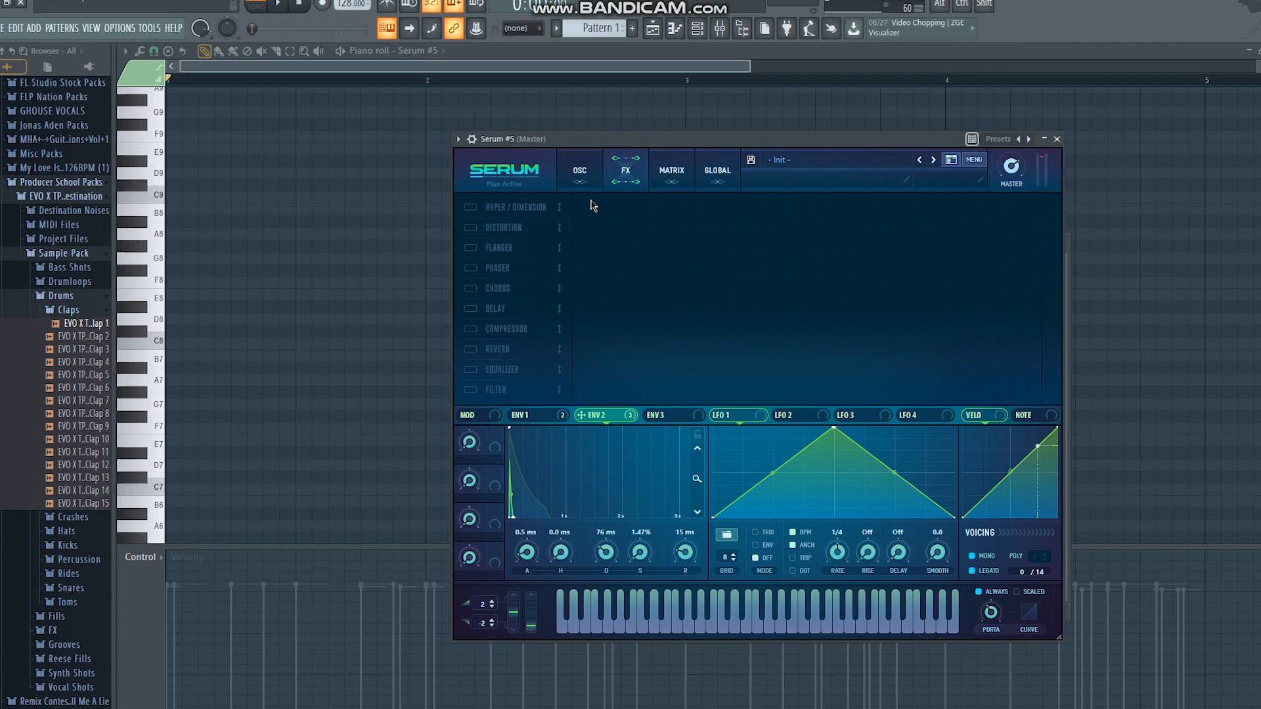
Enable the Hyper/Dimension effect, lower the Hyper mix, set the Dimension mix to 34% and play a test note
{"action": "left_click", "coordinate": [471, 207]}
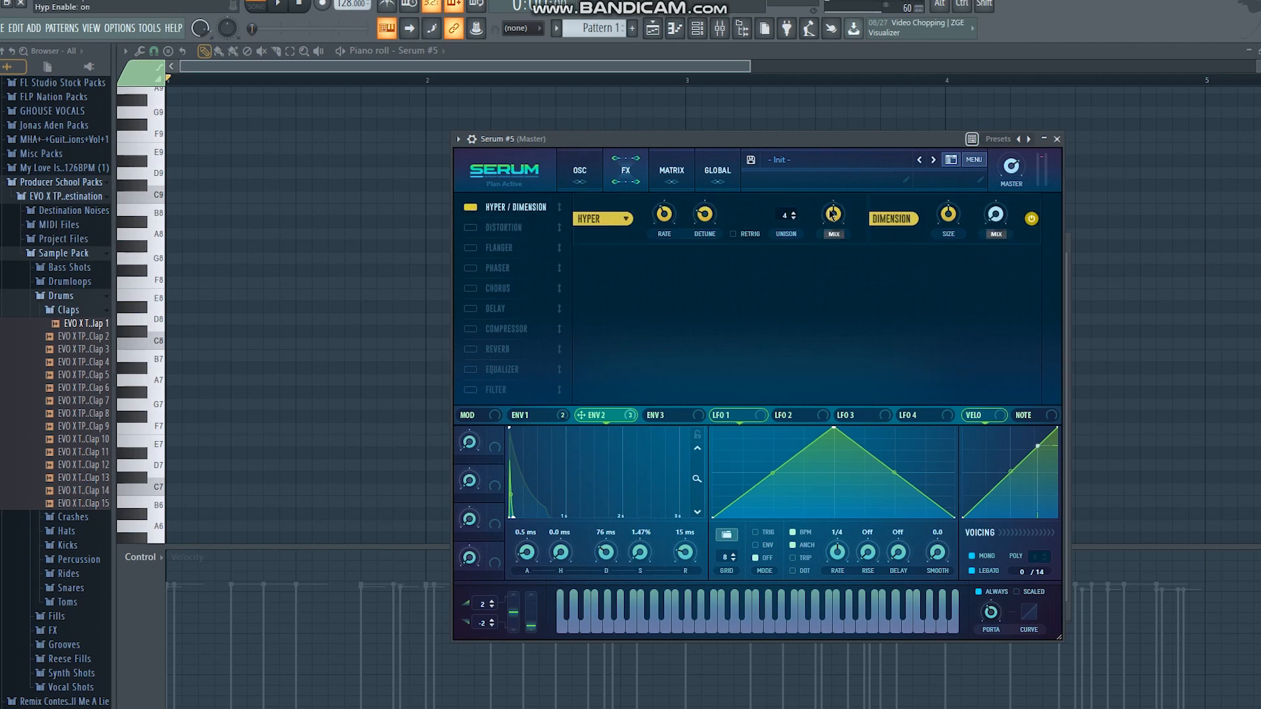
{"action": "left_click_drag", "start_coordinate": [833, 214], "coordinate": [838, 248]}
{"action": "left_click_drag", "start_coordinate": [948, 214], "coordinate": [994, 164]}
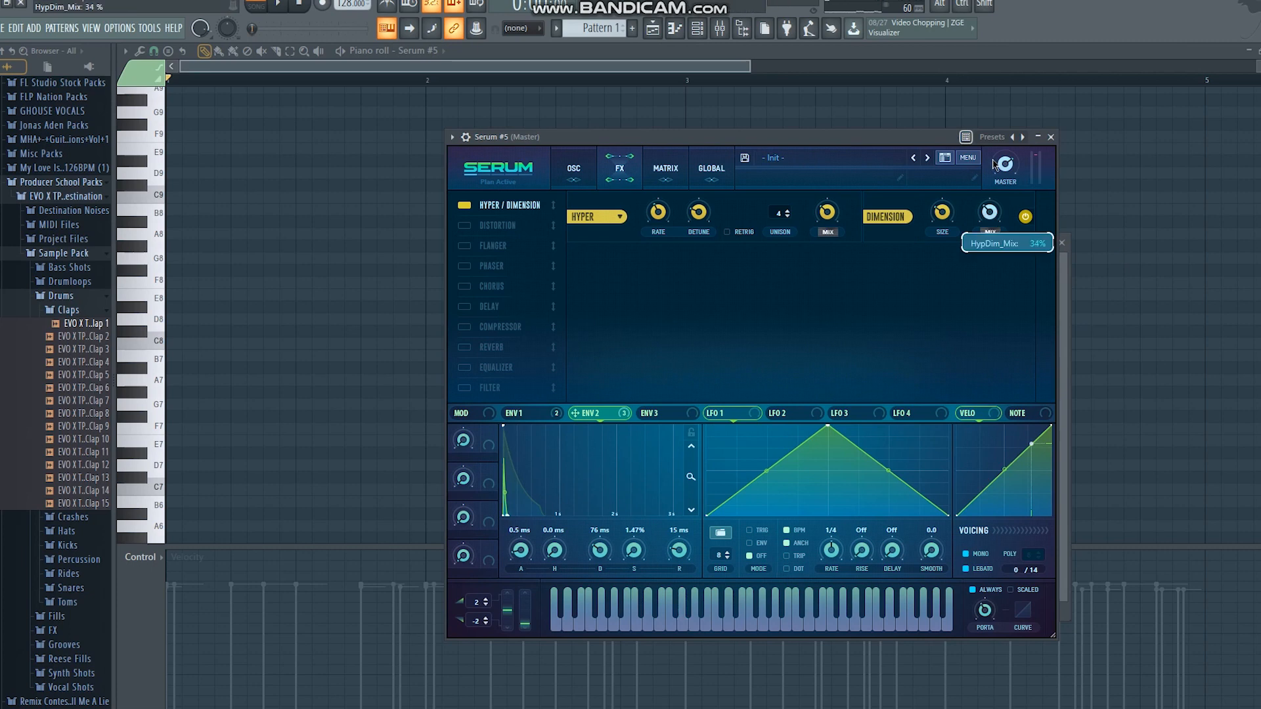
{"action": "key", "text": "b"}
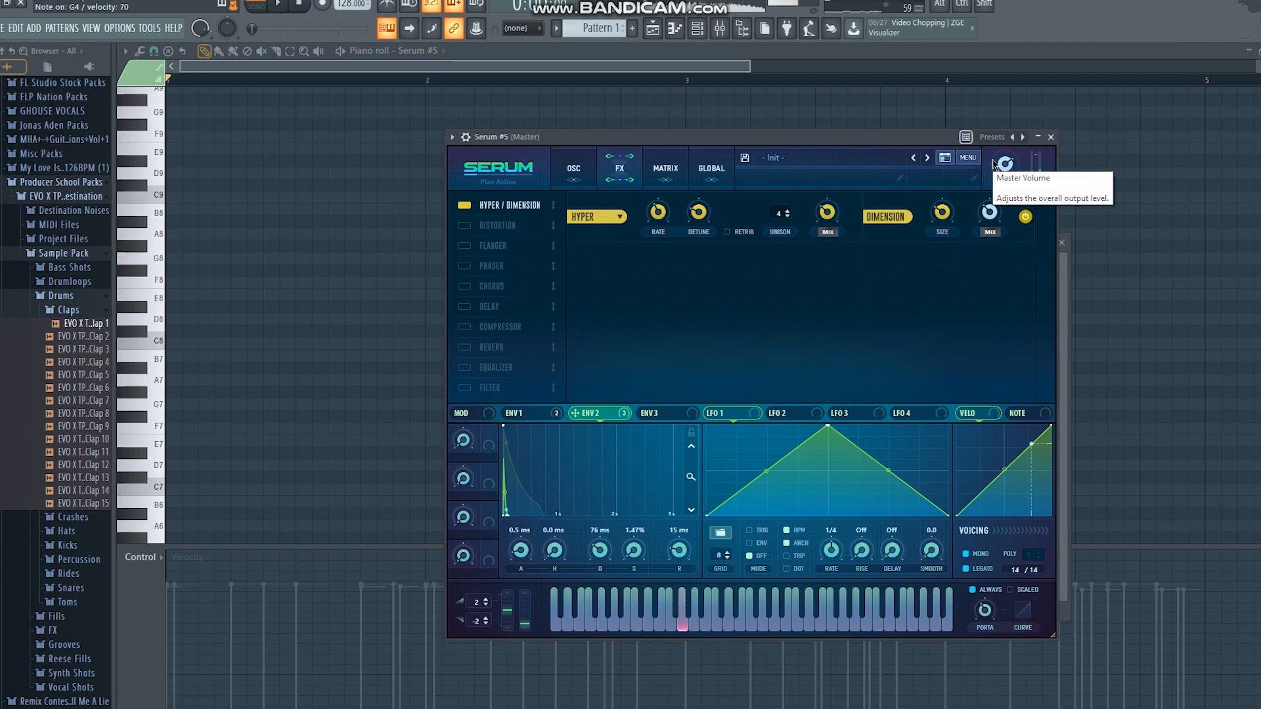
Enable the distortion effect in HardClip mode and raise its drive
{"action": "left_click", "coordinate": [468, 226]}
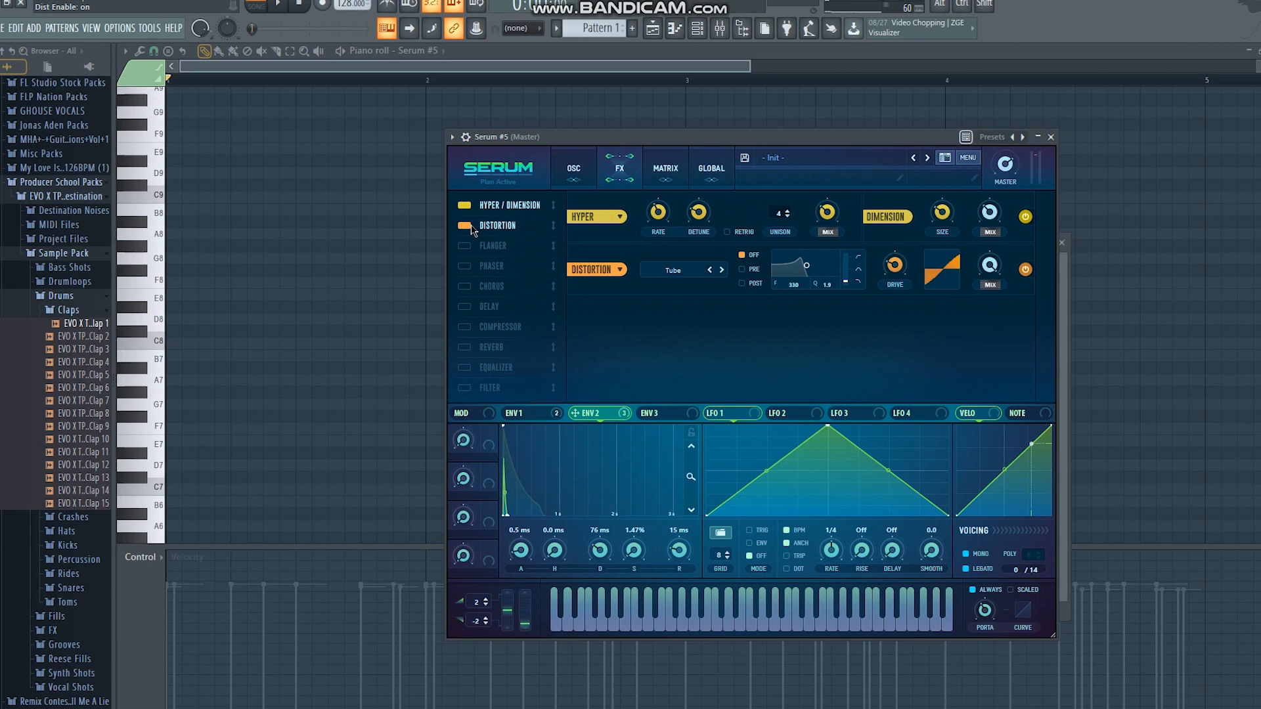
{"action": "left_click", "coordinate": [674, 270]}
{"action": "left_click", "coordinate": [680, 320]}
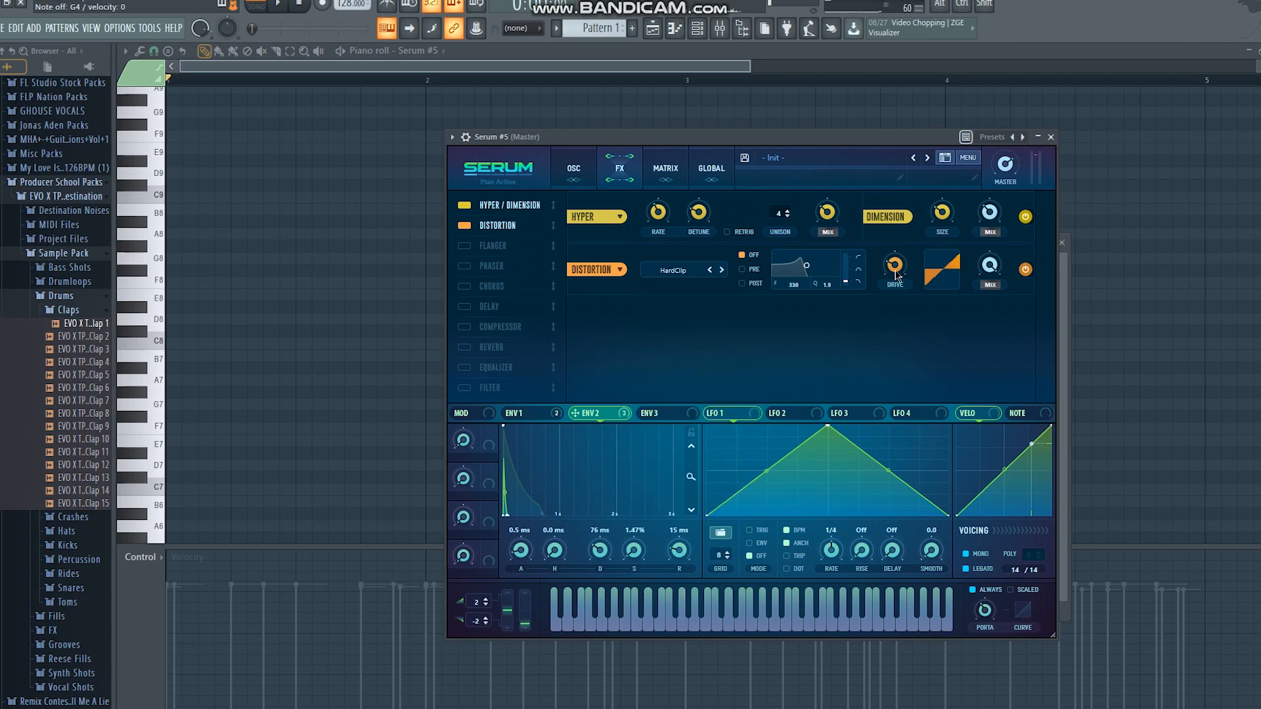
{"action": "left_click_drag", "start_coordinate": [895, 265], "coordinate": [897, 182]}
Enable the chorus, place it directly after the distortion and reduce its mix
{"action": "left_click", "coordinate": [481, 288]}
{"action": "left_click_drag", "start_coordinate": [495, 252], "coordinate": [649, 241]}
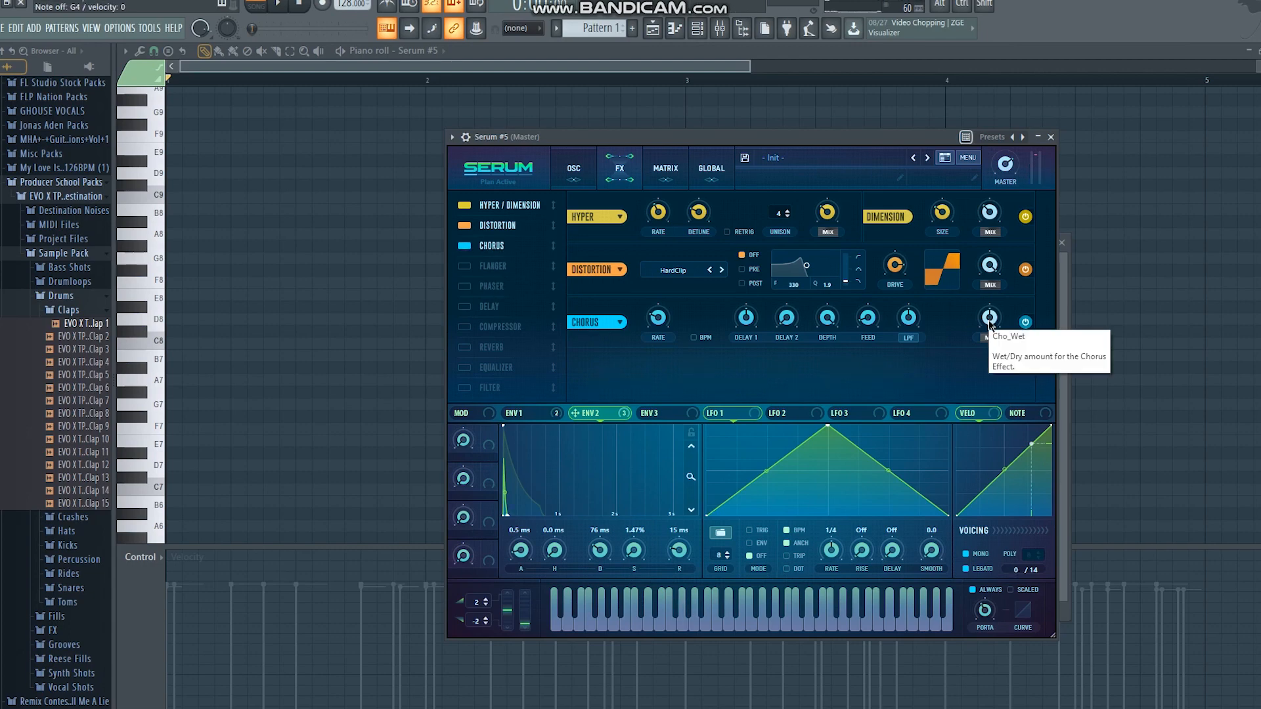
{"action": "left_click_drag", "start_coordinate": [994, 330], "coordinate": [991, 337]}
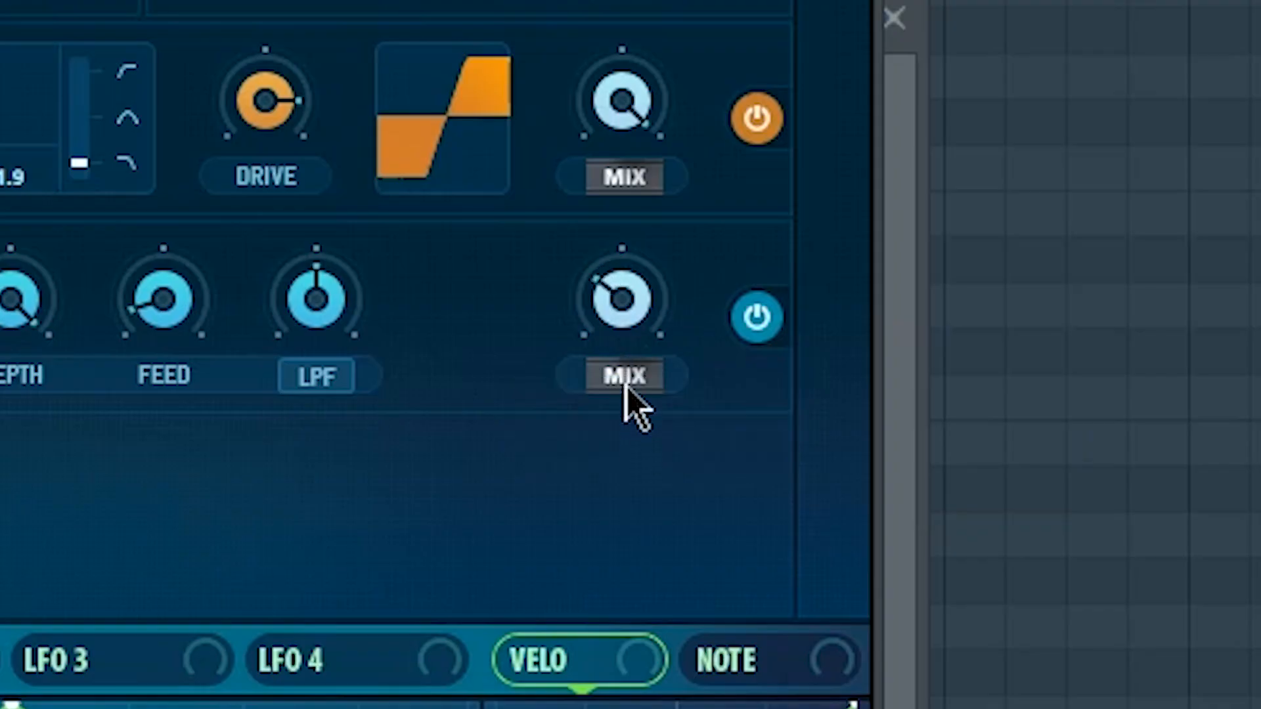
Add a multiband compressor after the chorus with raised gain, and enable the equalizer with a low cut around 229 Hz
{"action": "left_click", "coordinate": [465, 327]}
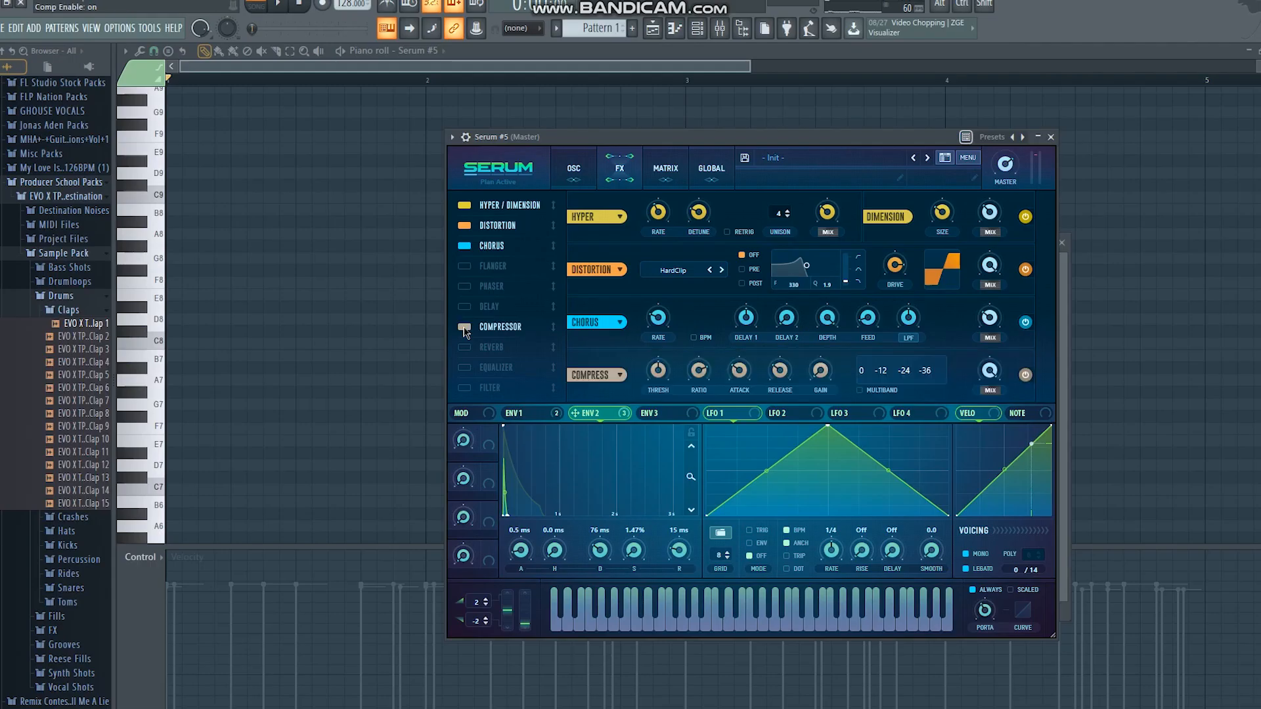
{"action": "left_click_drag", "start_coordinate": [512, 331], "coordinate": [513, 276]}
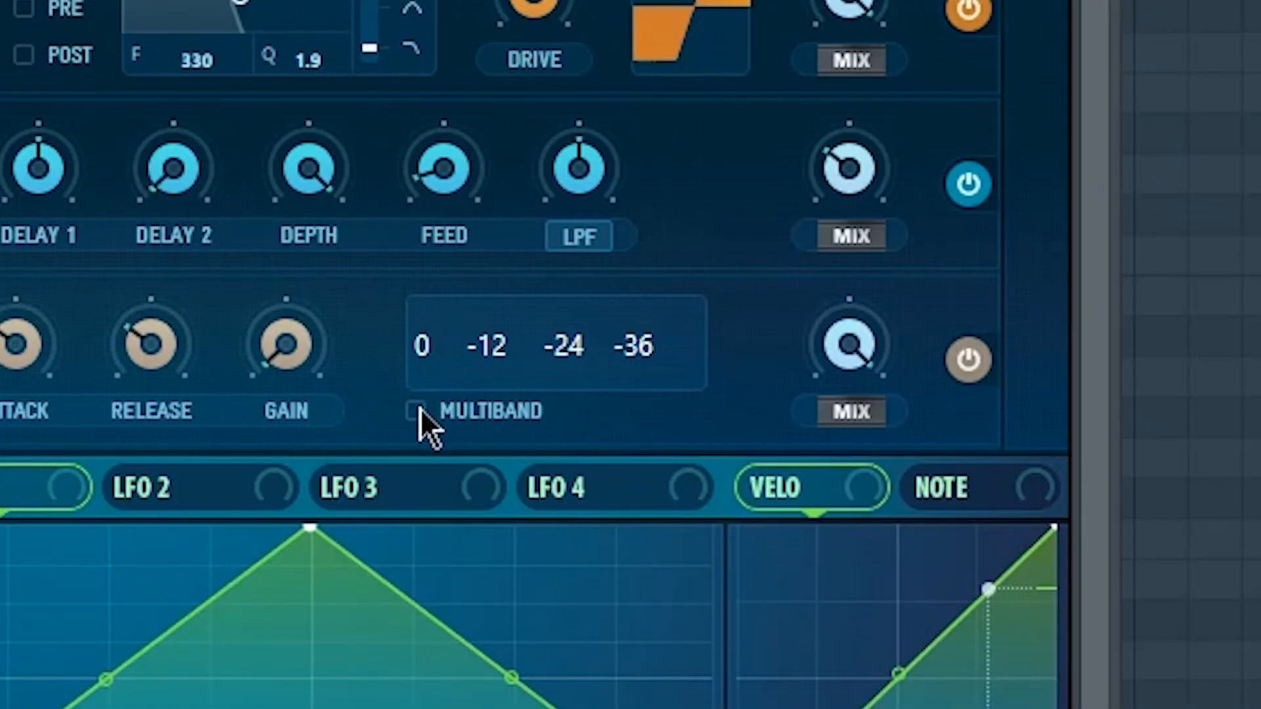
{"action": "left_click", "coordinate": [860, 390]}
{"action": "left_click_drag", "start_coordinate": [289, 345], "coordinate": [285, 212]}
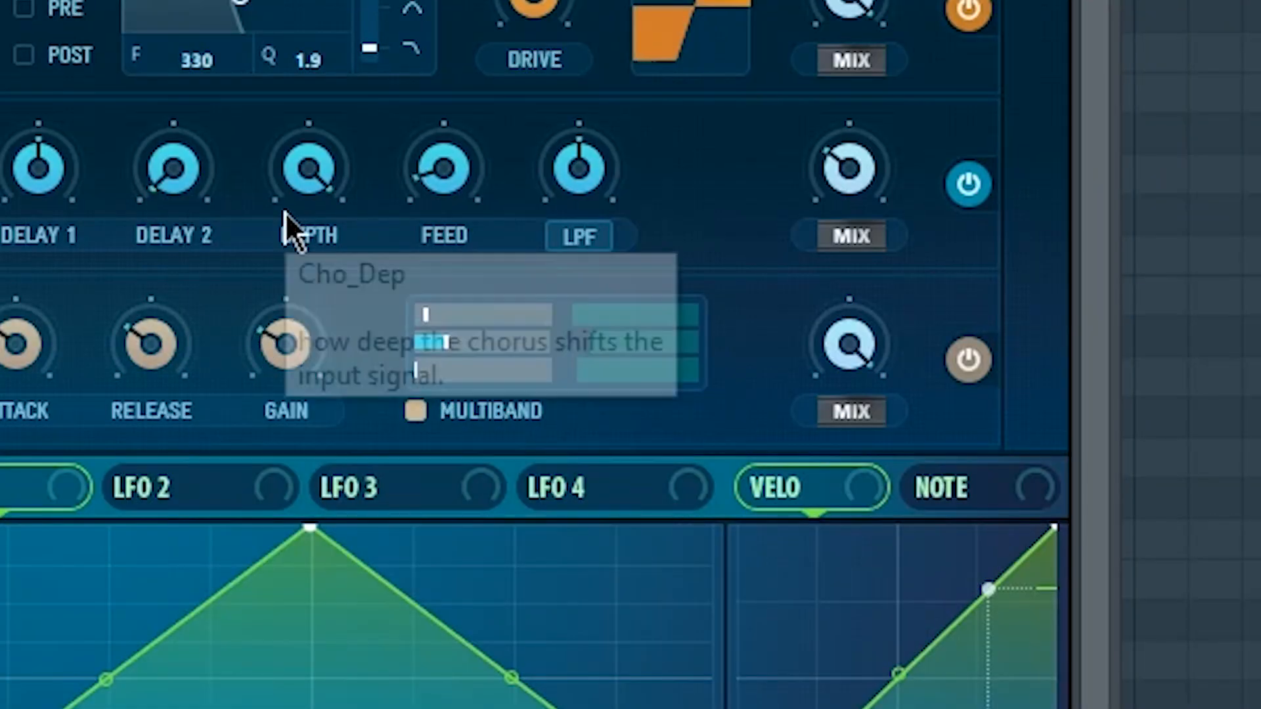
{"action": "left_click", "coordinate": [465, 369]}
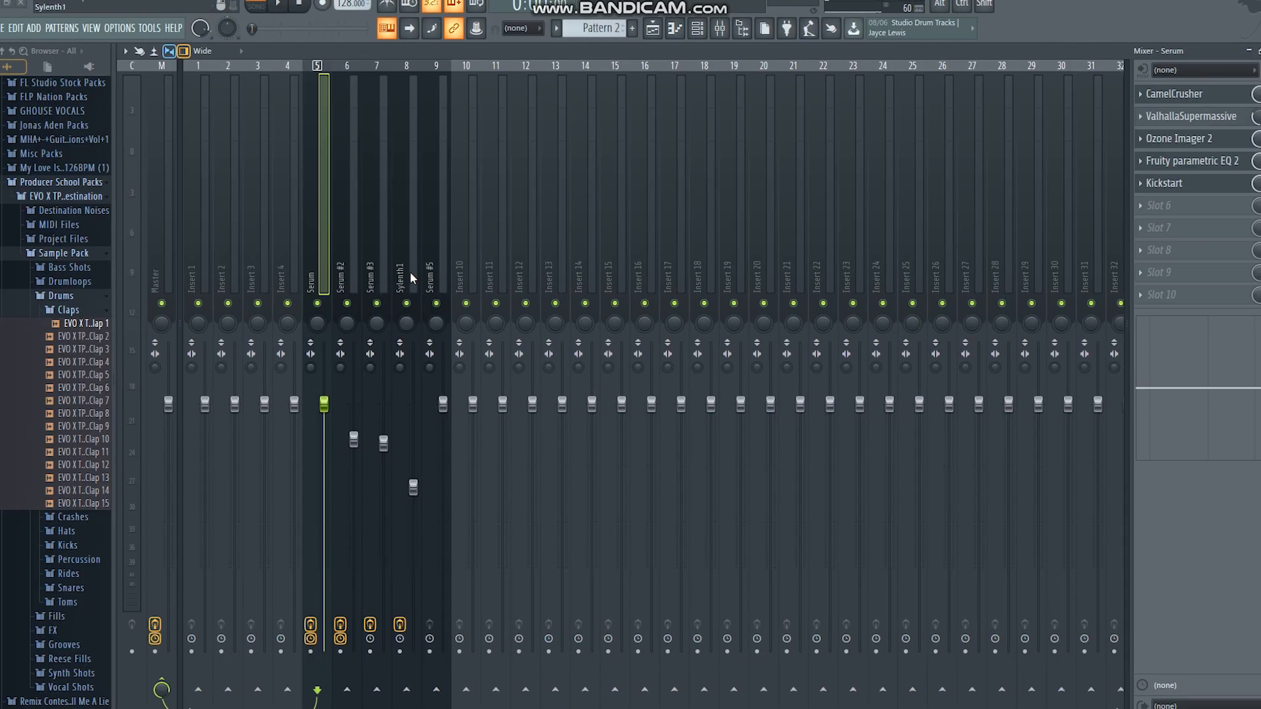
Load Kickstart in slot 5 of the Serum #5 mixer track and play the pattern to hear the sidechain effect
{"action": "left_click", "coordinate": [429, 273]}
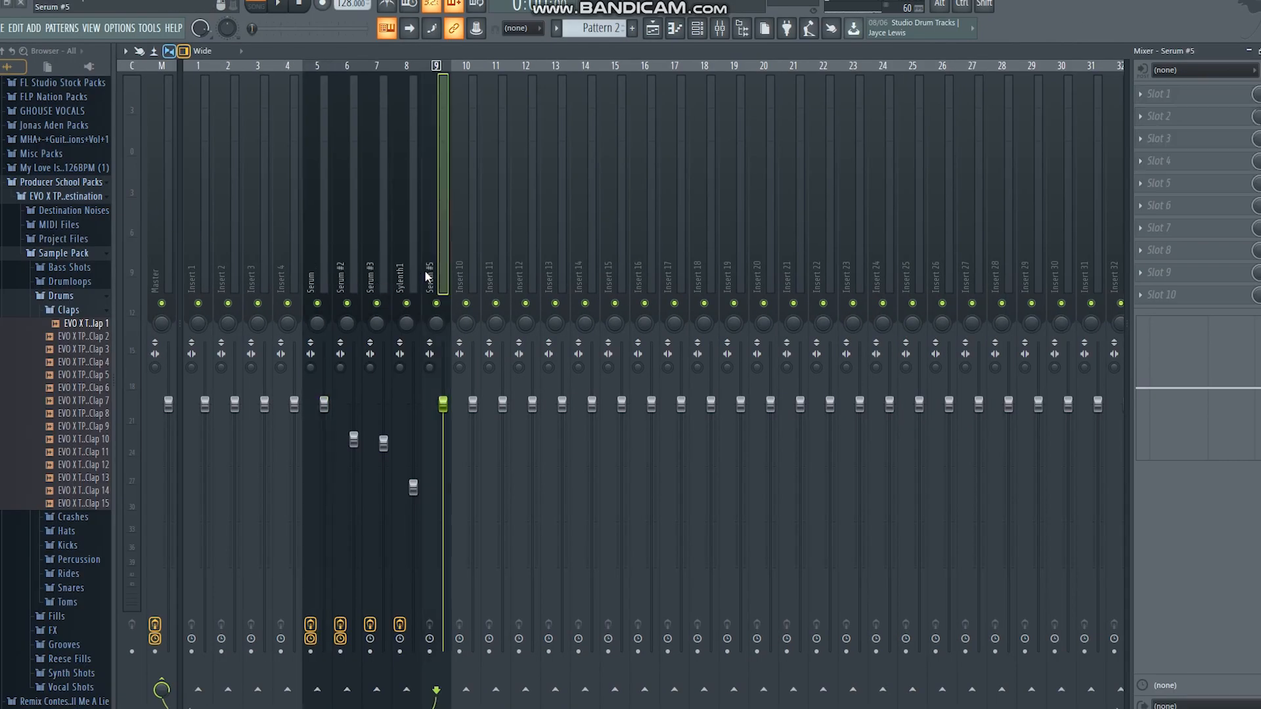
{"action": "key", "text": "space"}
{"action": "key", "text": "space"}
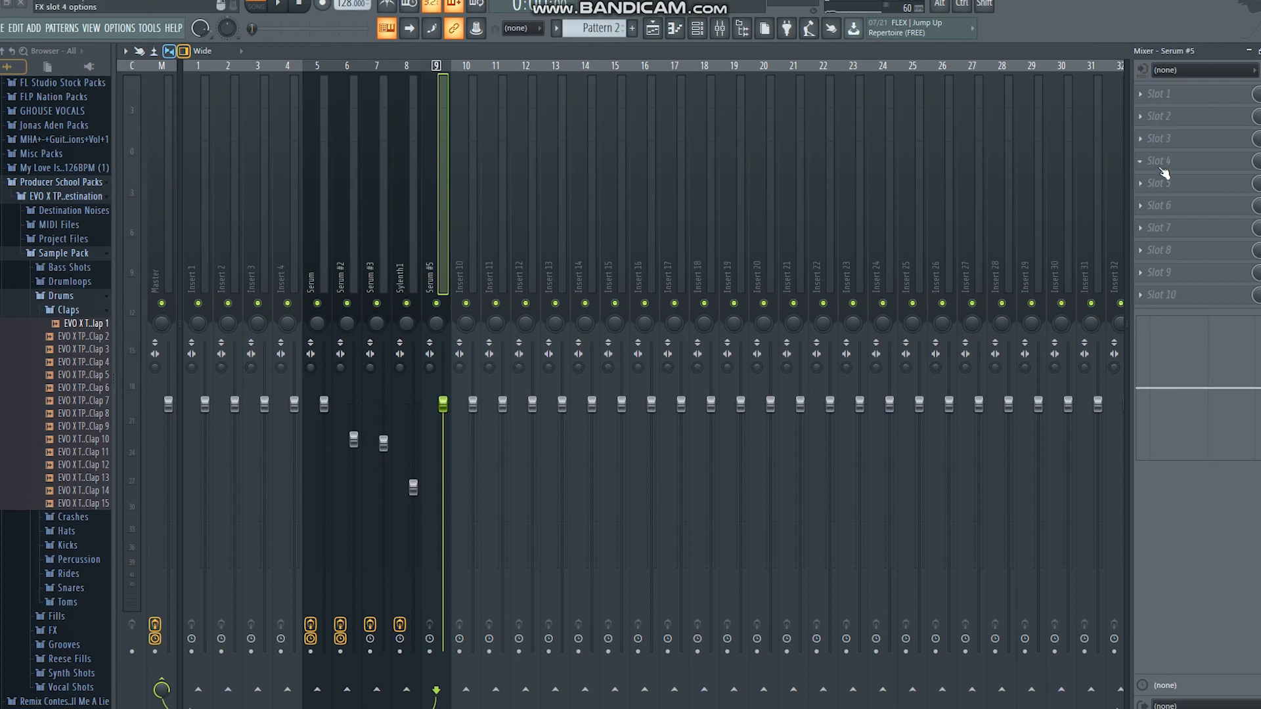
{"action": "left_click", "coordinate": [1164, 187]}
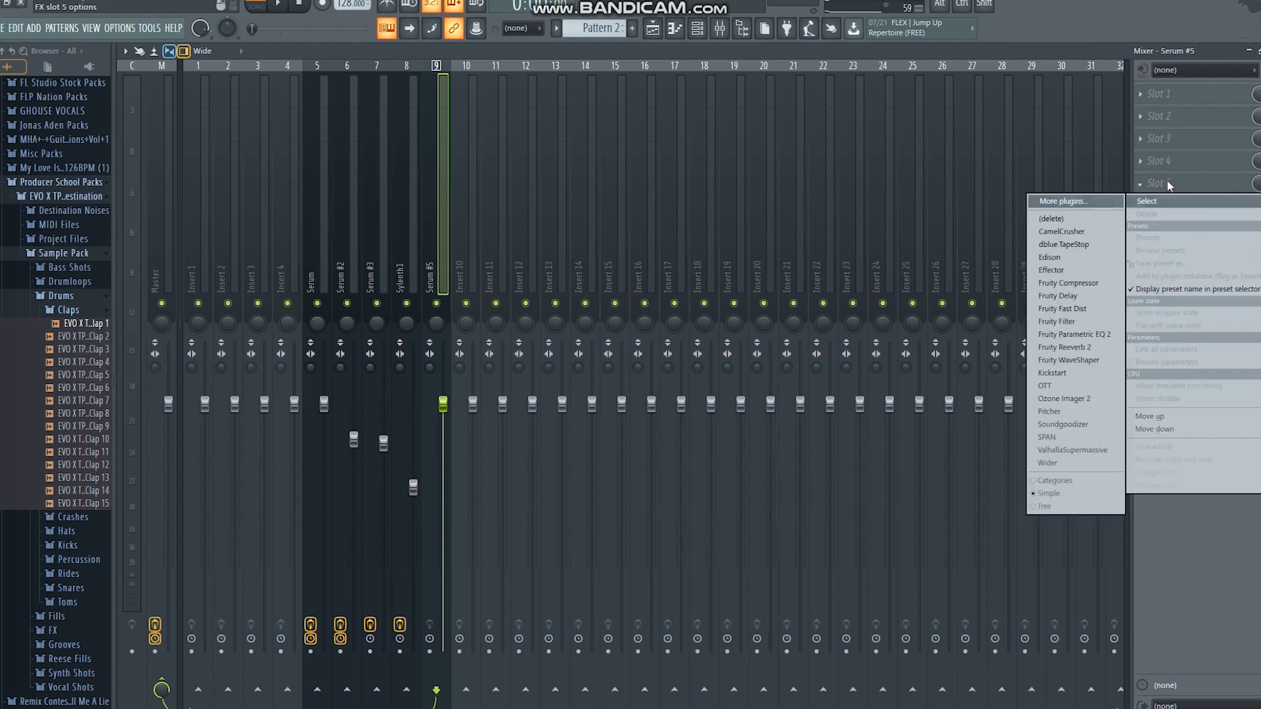
{"action": "left_click", "coordinate": [1062, 373]}
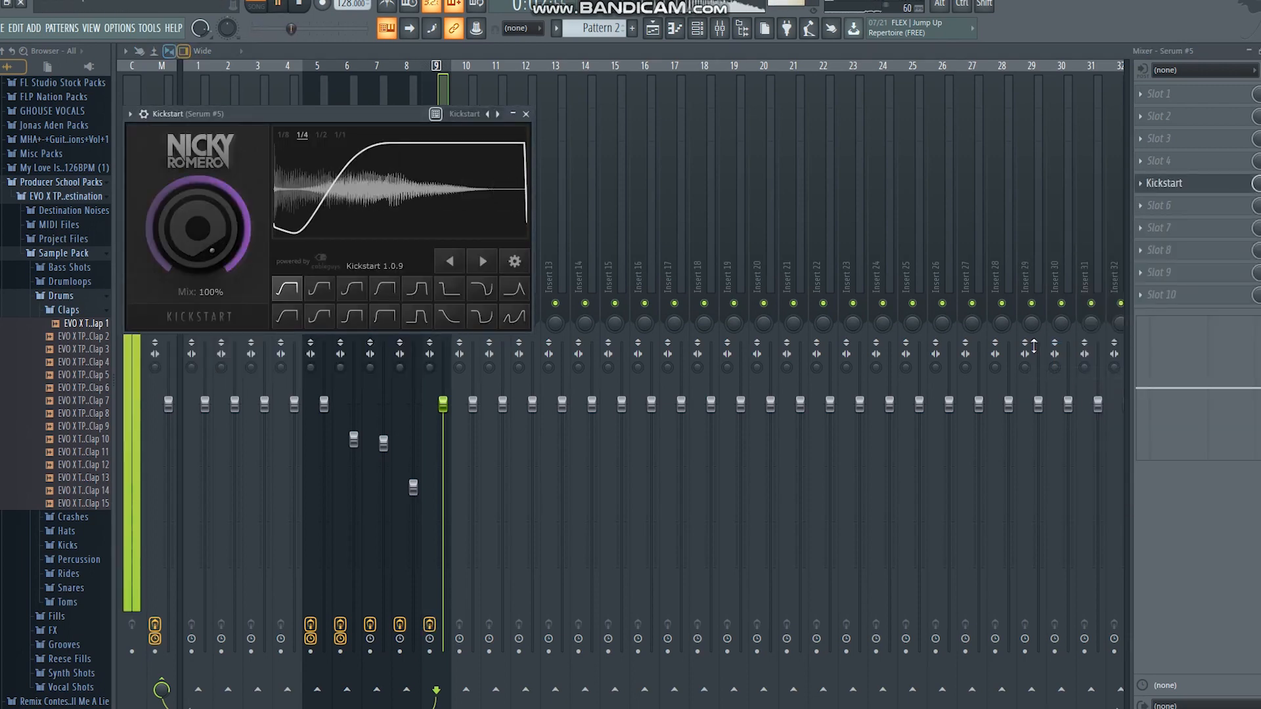
{"action": "key", "text": "space"}
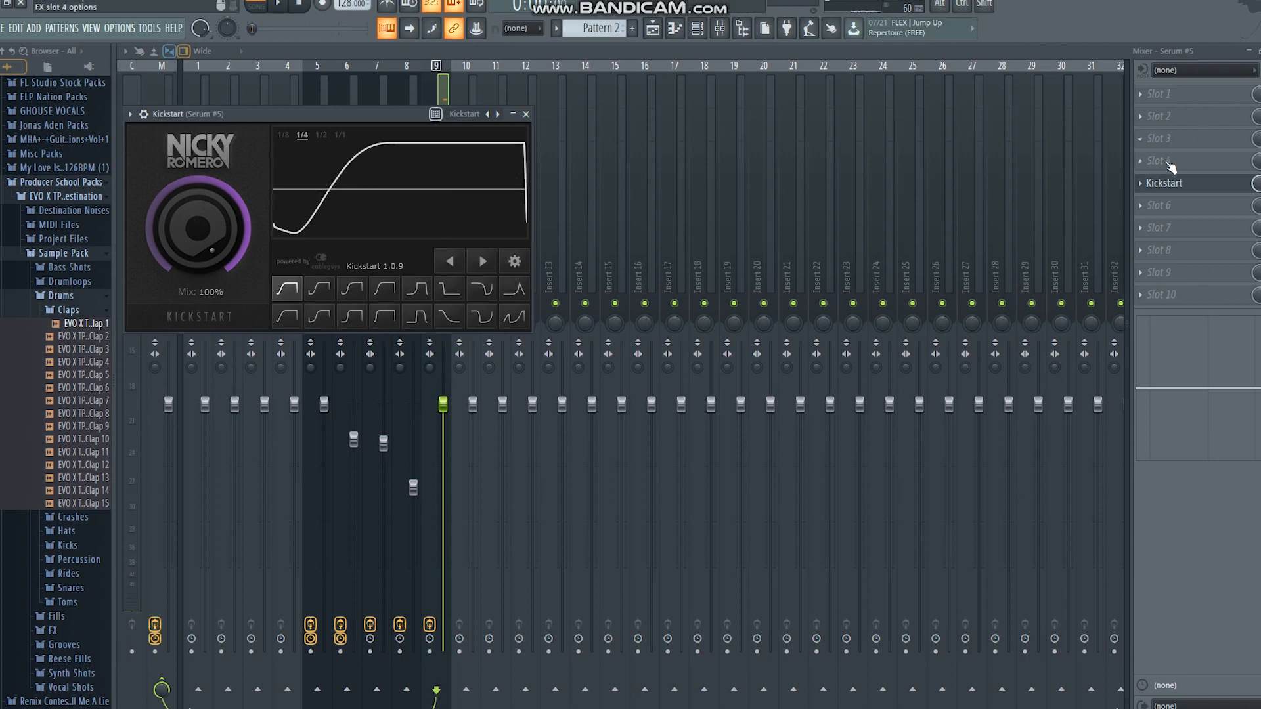
Load Fruity Parametric EQ 2 in slot 4 of the Serum #5 track with the 20Hz + 18kHz cut preset
{"action": "left_click", "coordinate": [1172, 167]}
{"action": "left_click", "coordinate": [1078, 314]}
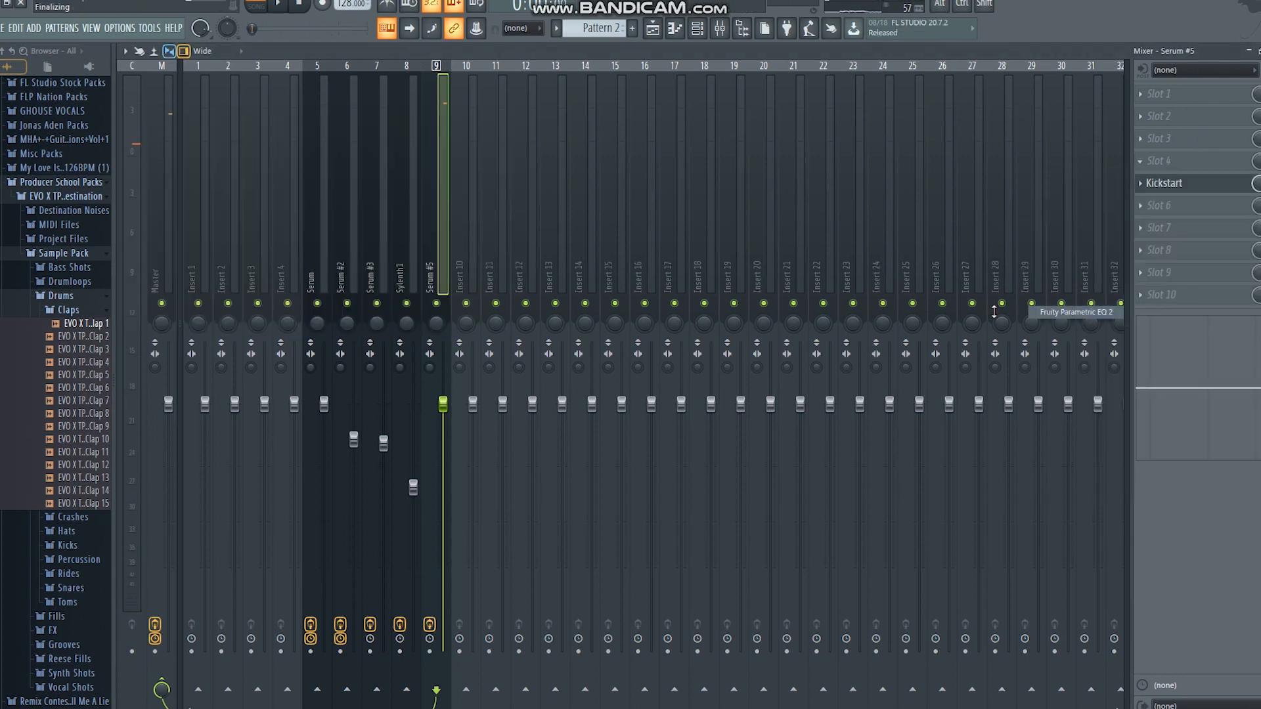
{"action": "left_click", "coordinate": [630, 237]}
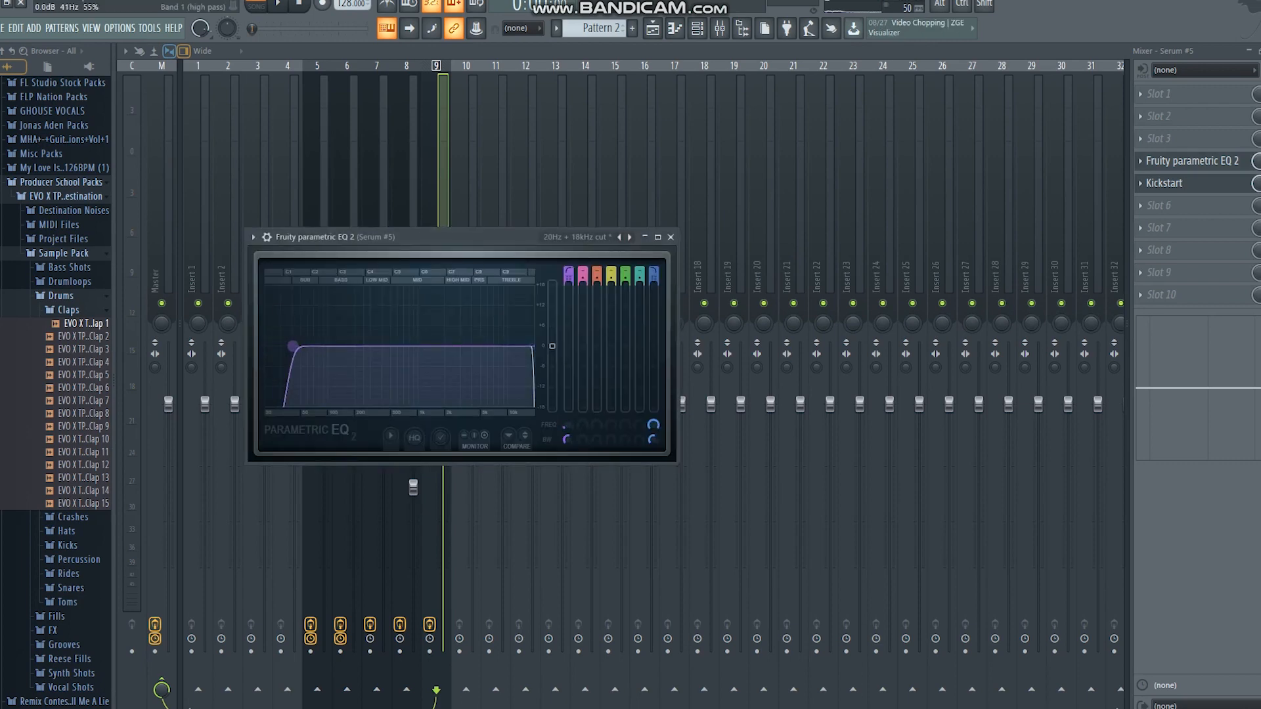
Raise the EQ's band 1 high-pass cutoff to about 140 Hz and play the pattern to check the low cut
{"action": "left_click_drag", "start_coordinate": [290, 347], "coordinate": [332, 346]}
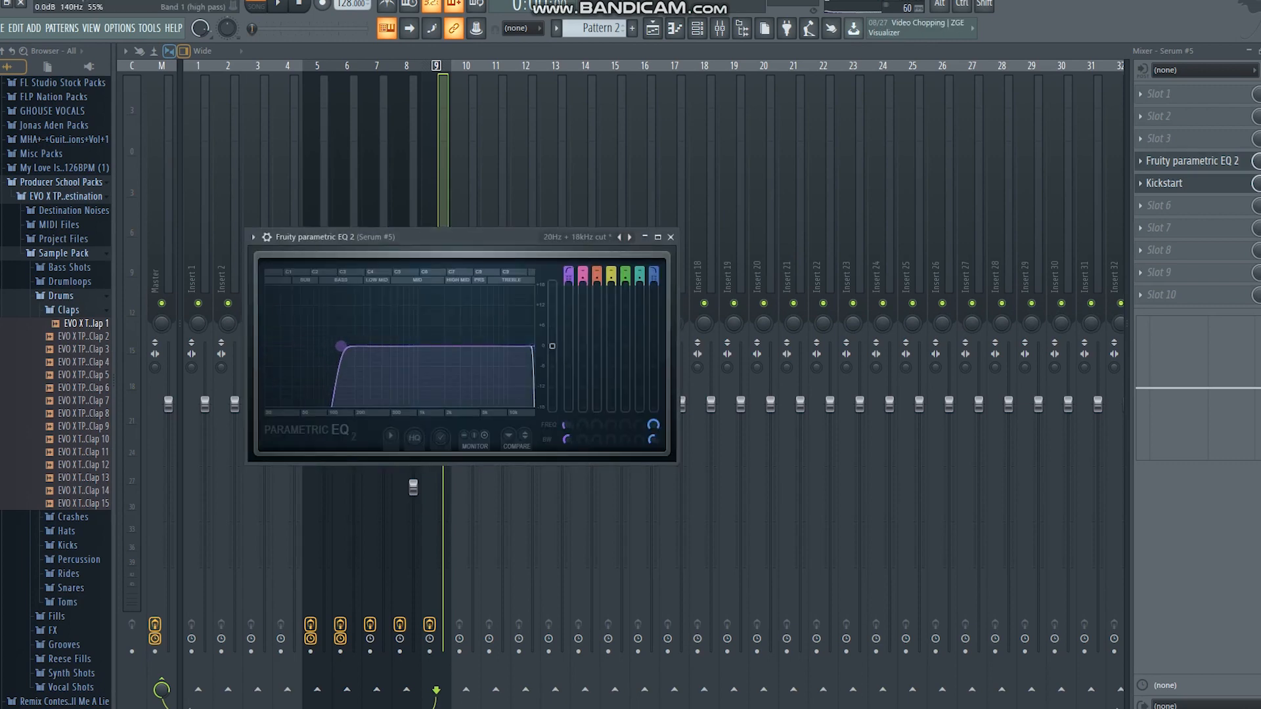
{"action": "key", "text": "space"}
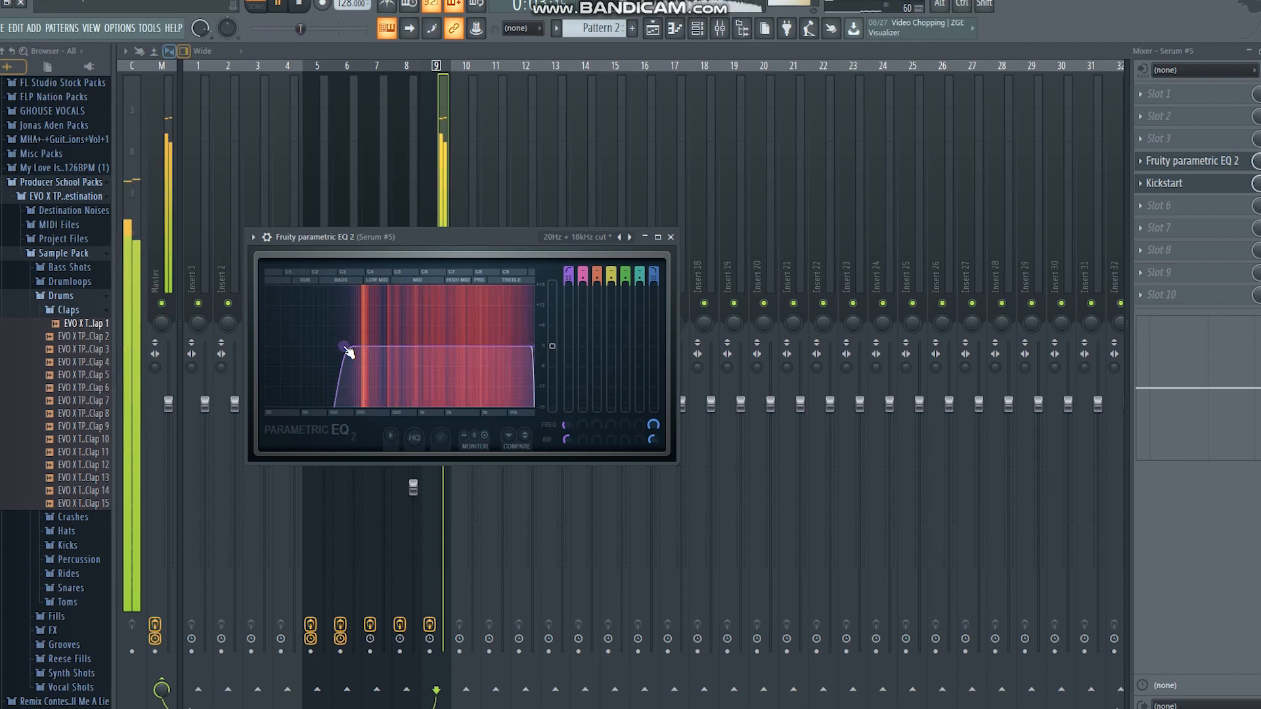
{"action": "key", "text": "space"}
Load Ozone Imager 2 in slot 3 of the Serum #5 track, set its width to 80% and play the pattern to hear it
{"action": "left_click", "coordinate": [1161, 138]}
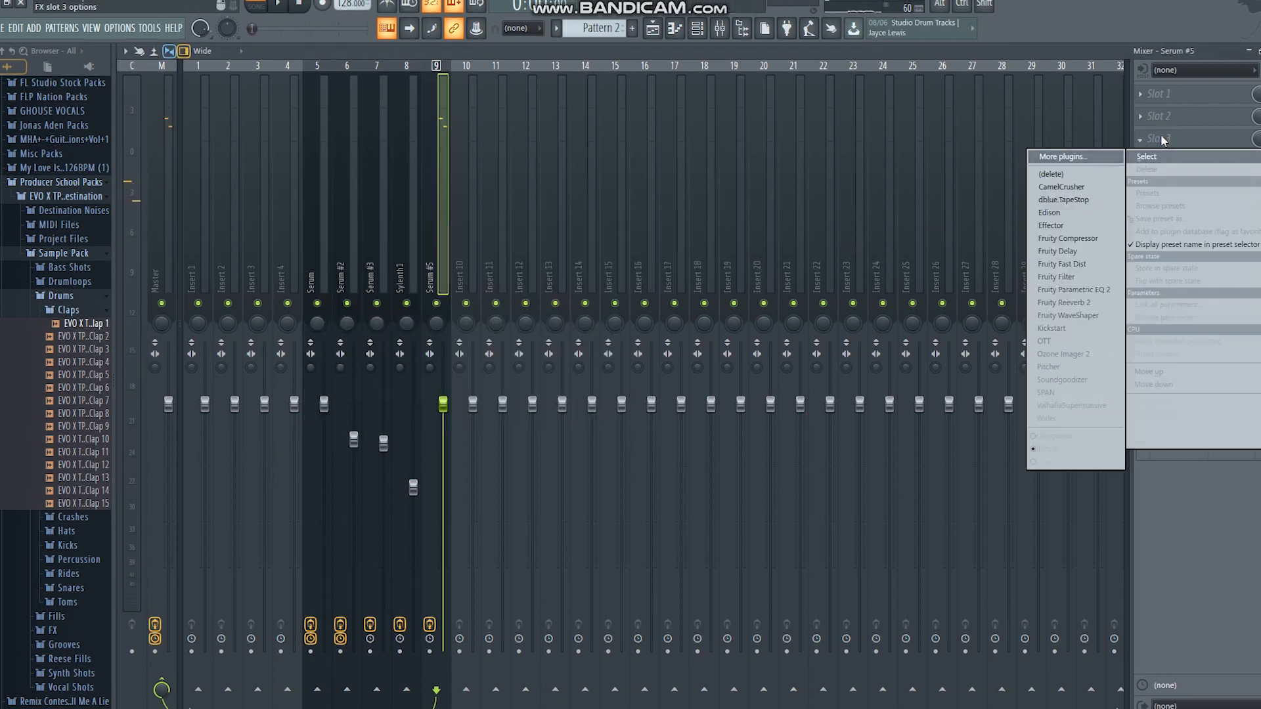
{"action": "left_click", "coordinate": [1071, 355]}
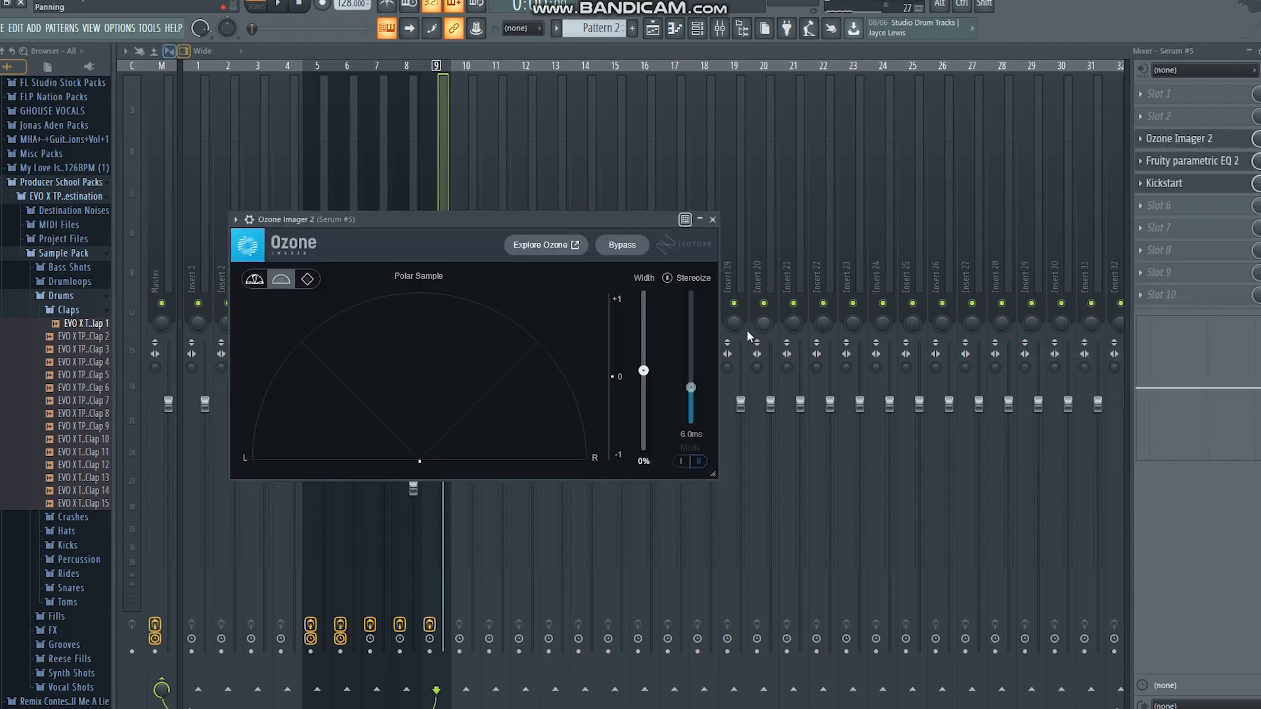
{"action": "key", "text": "space"}
{"action": "left_click_drag", "start_coordinate": [645, 367], "coordinate": [650, 333]}
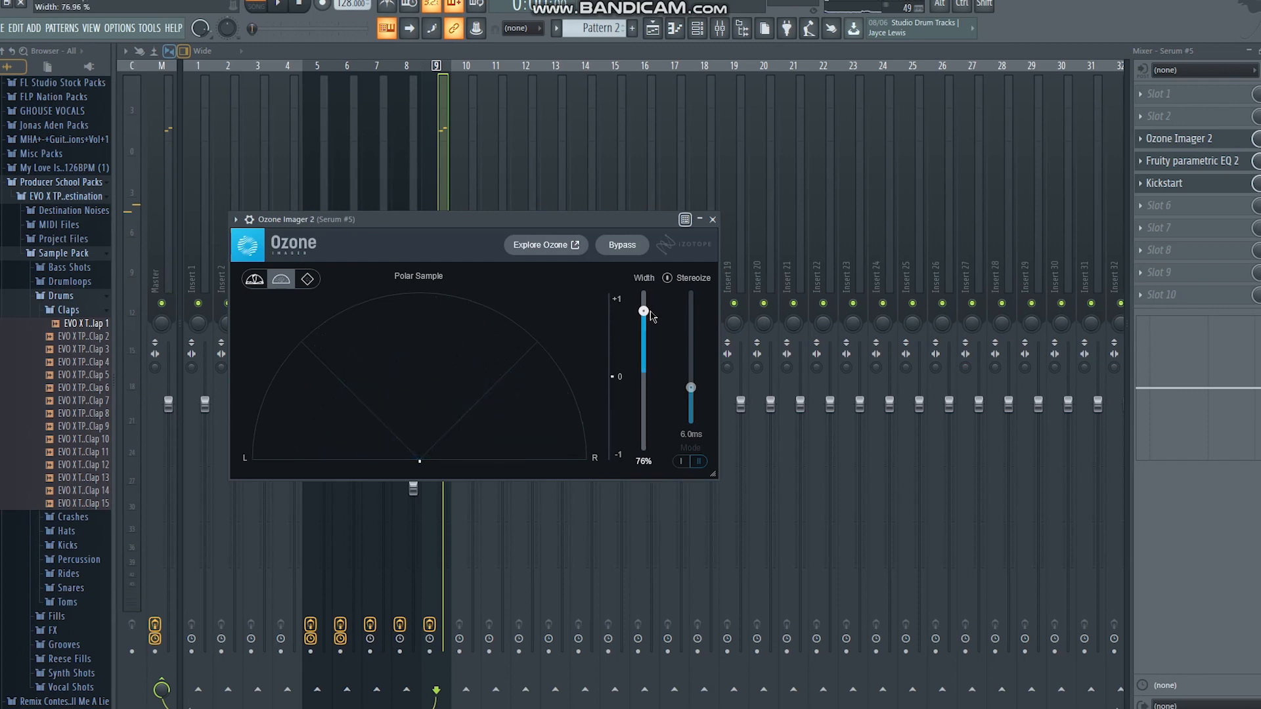
{"action": "key", "text": "space"}
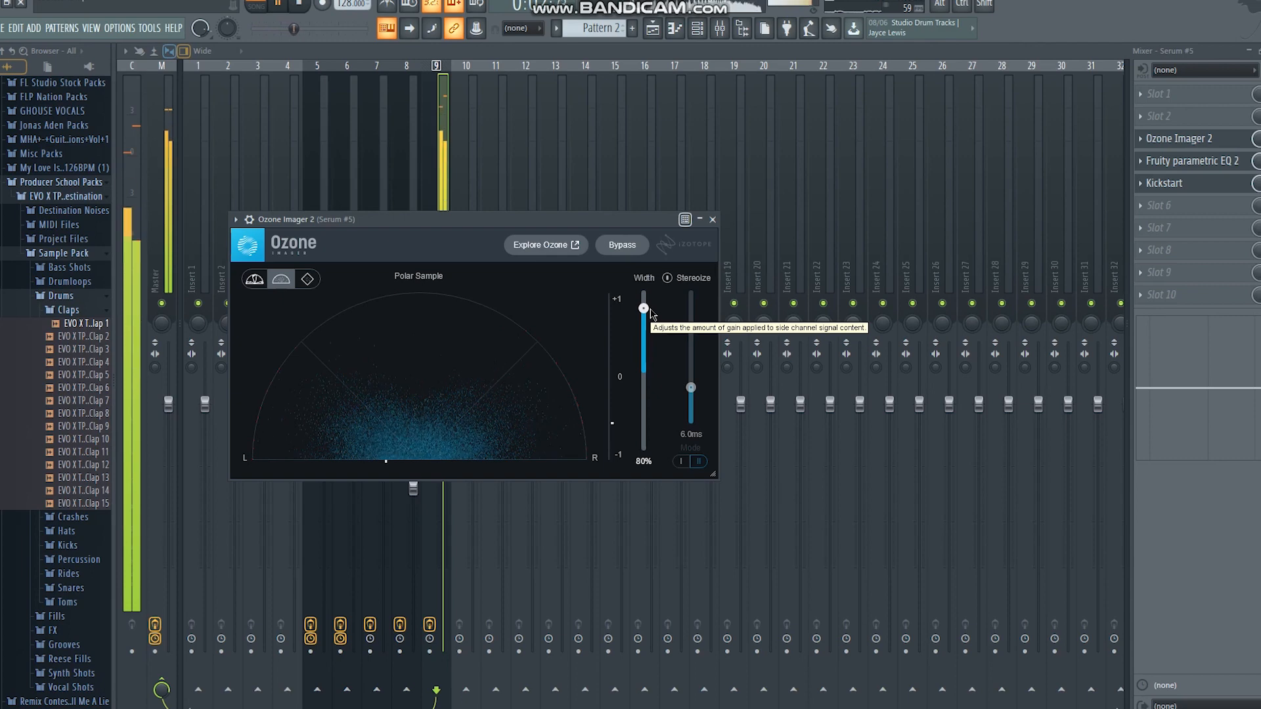
{"action": "key", "text": "space"}
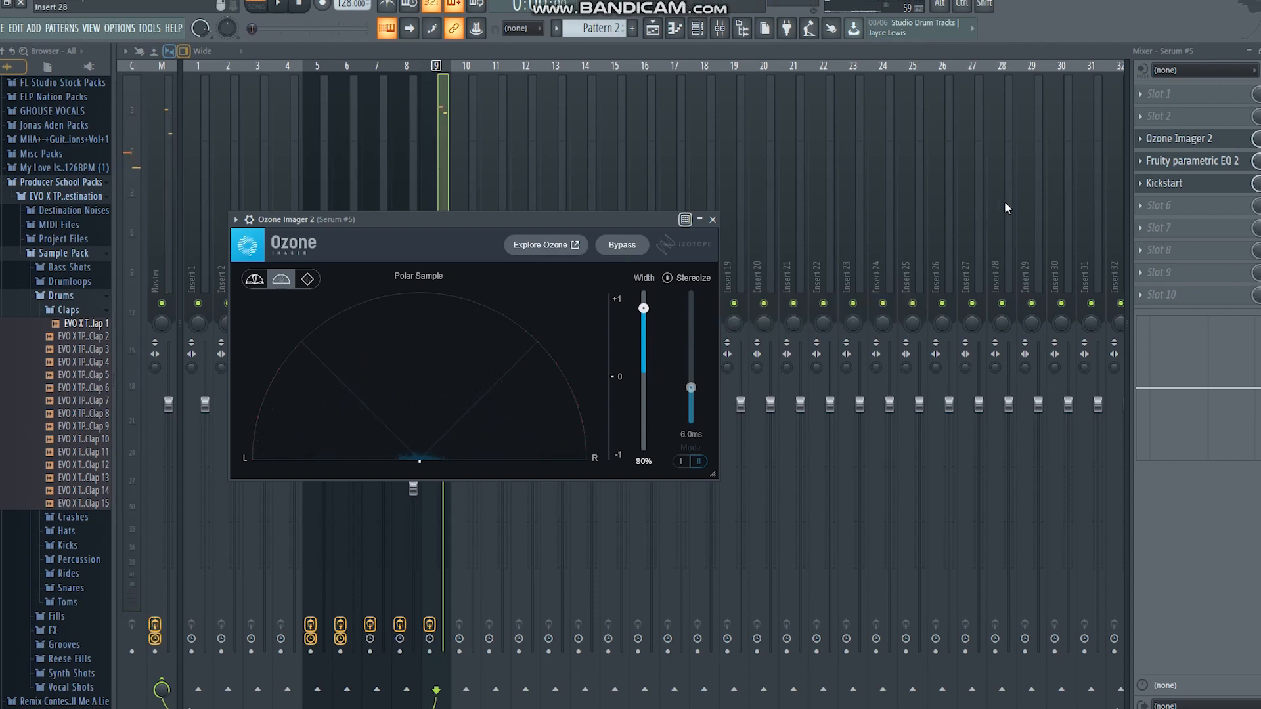
Load ValhallaSupermassive in slot 2 with the small reverb preset LunarLander1969 and lower that slot's mix level to about 34%
{"action": "left_click", "coordinate": [1163, 118]}
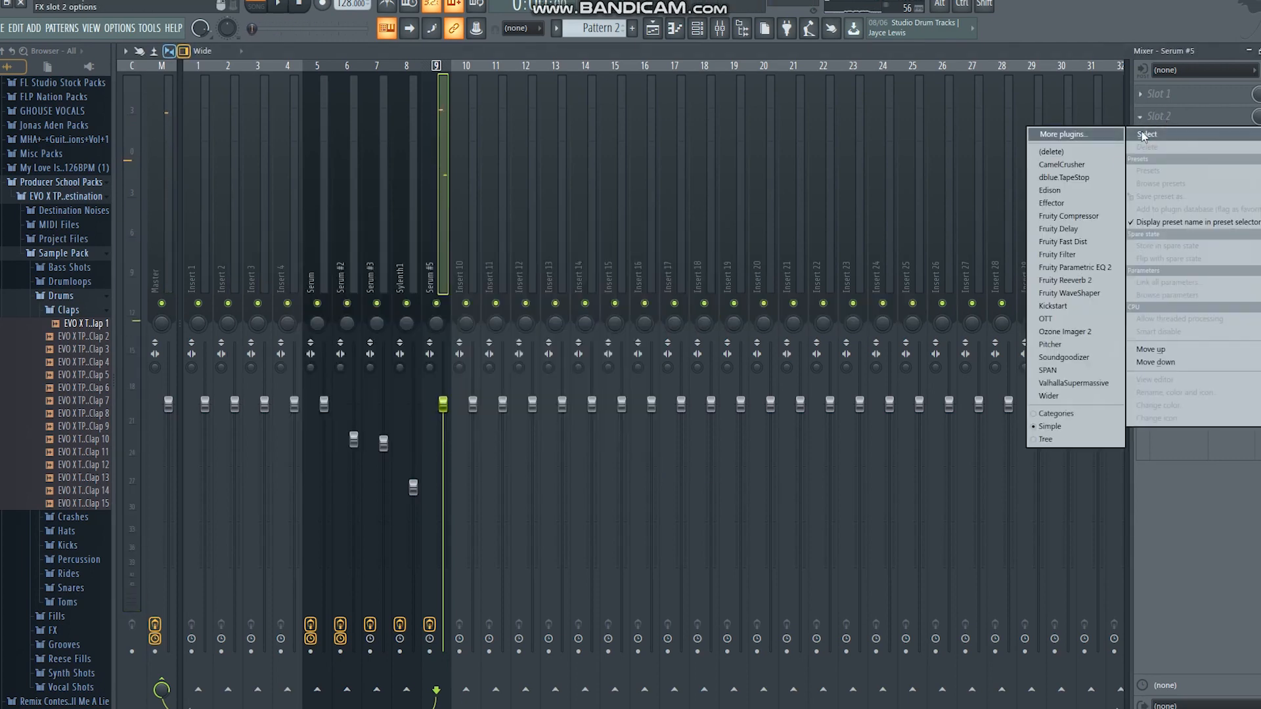
{"action": "left_click", "coordinate": [1076, 383]}
{"action": "left_click", "coordinate": [624, 450]}
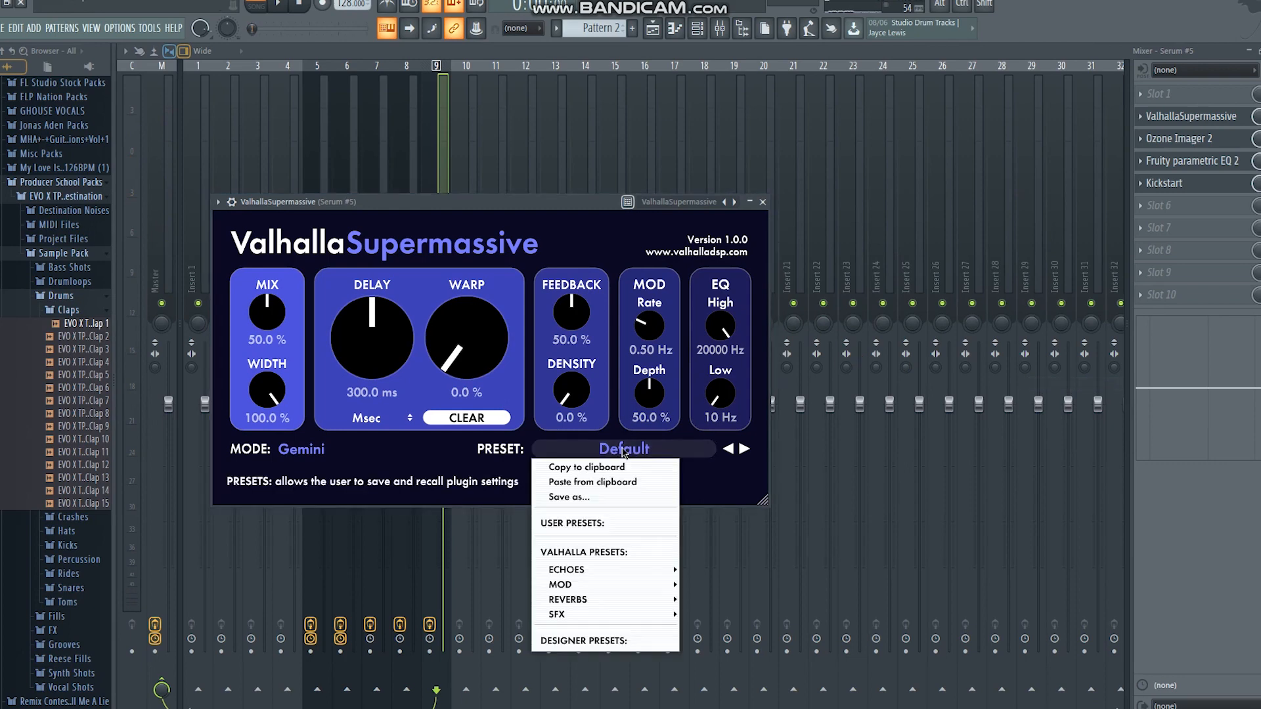
{"action": "mouse_move", "coordinate": [603, 598]}
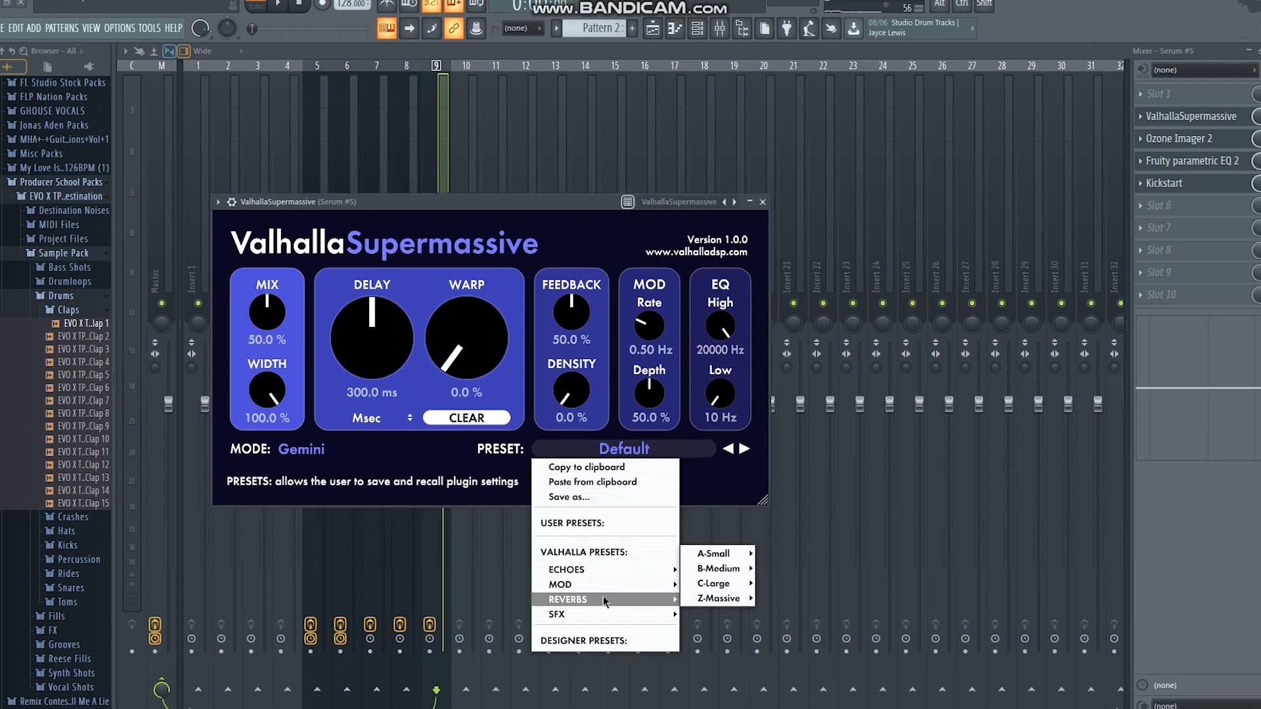
{"action": "mouse_move", "coordinate": [716, 554]}
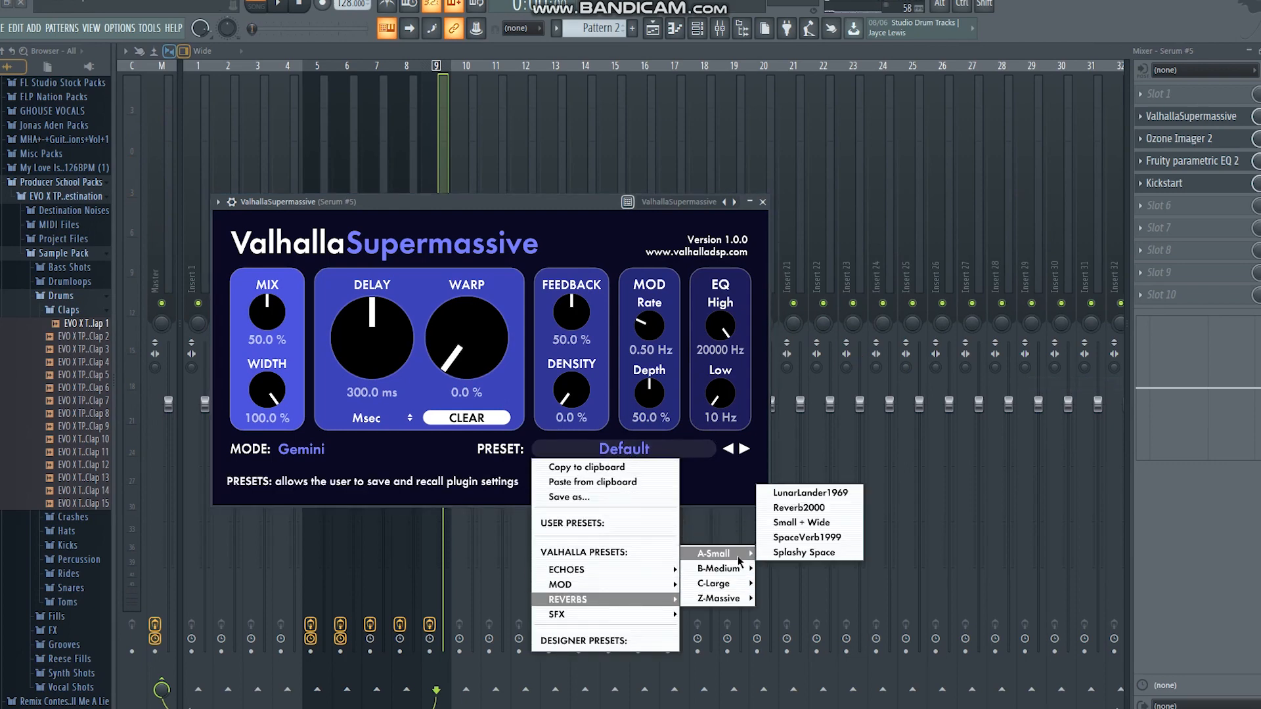
{"action": "left_click", "coordinate": [810, 497]}
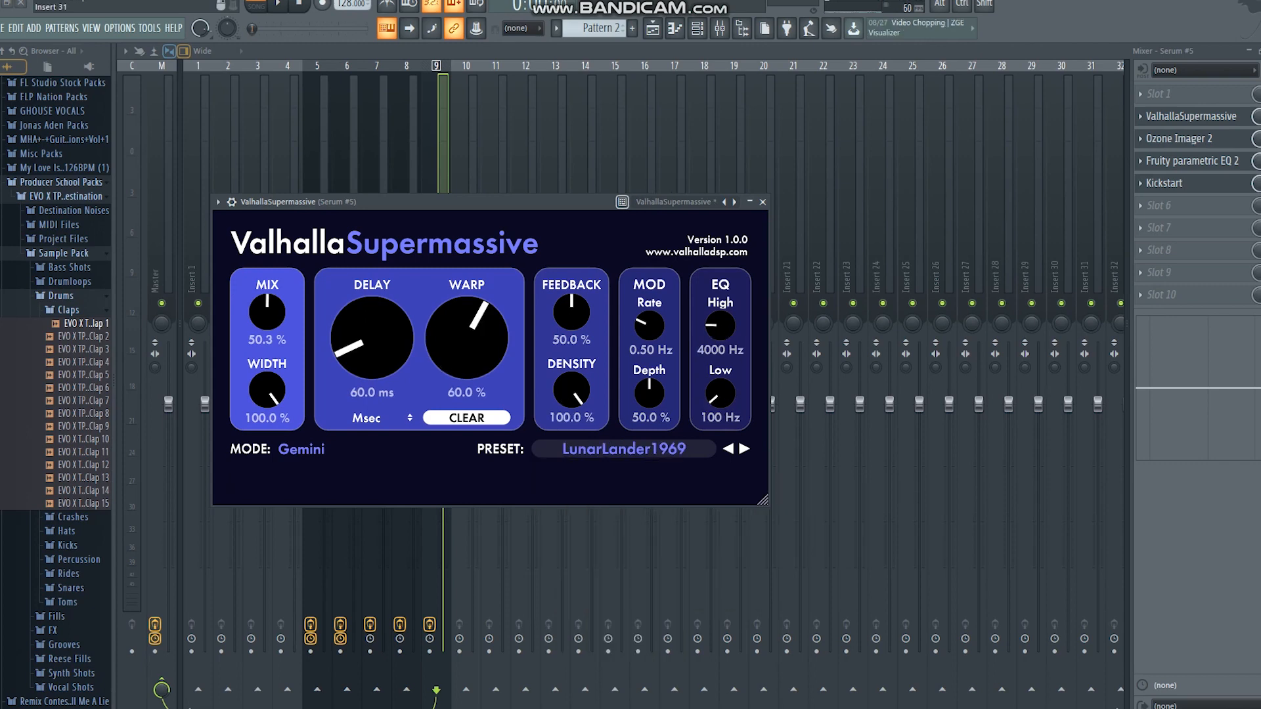
{"action": "left_click_drag", "start_coordinate": [478, 335], "coordinate": [478, 340]}
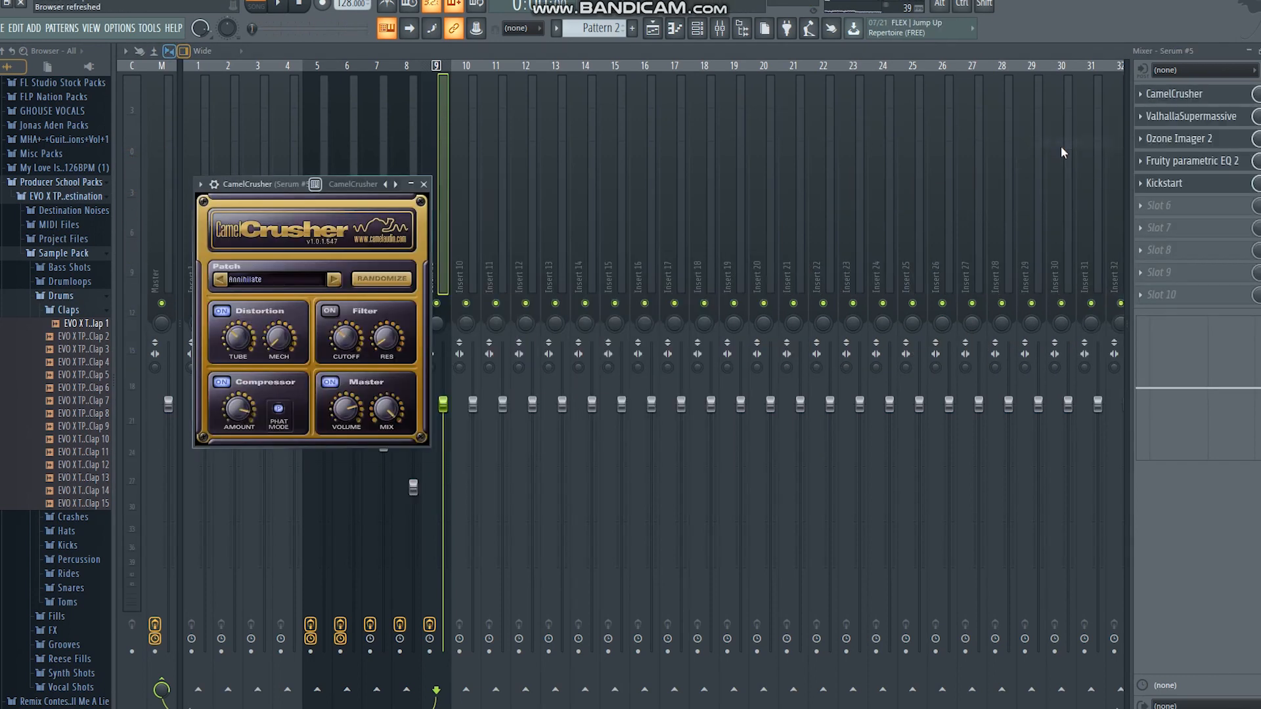
{"action": "left_click_drag", "start_coordinate": [1258, 116], "coordinate": [1258, 164]}
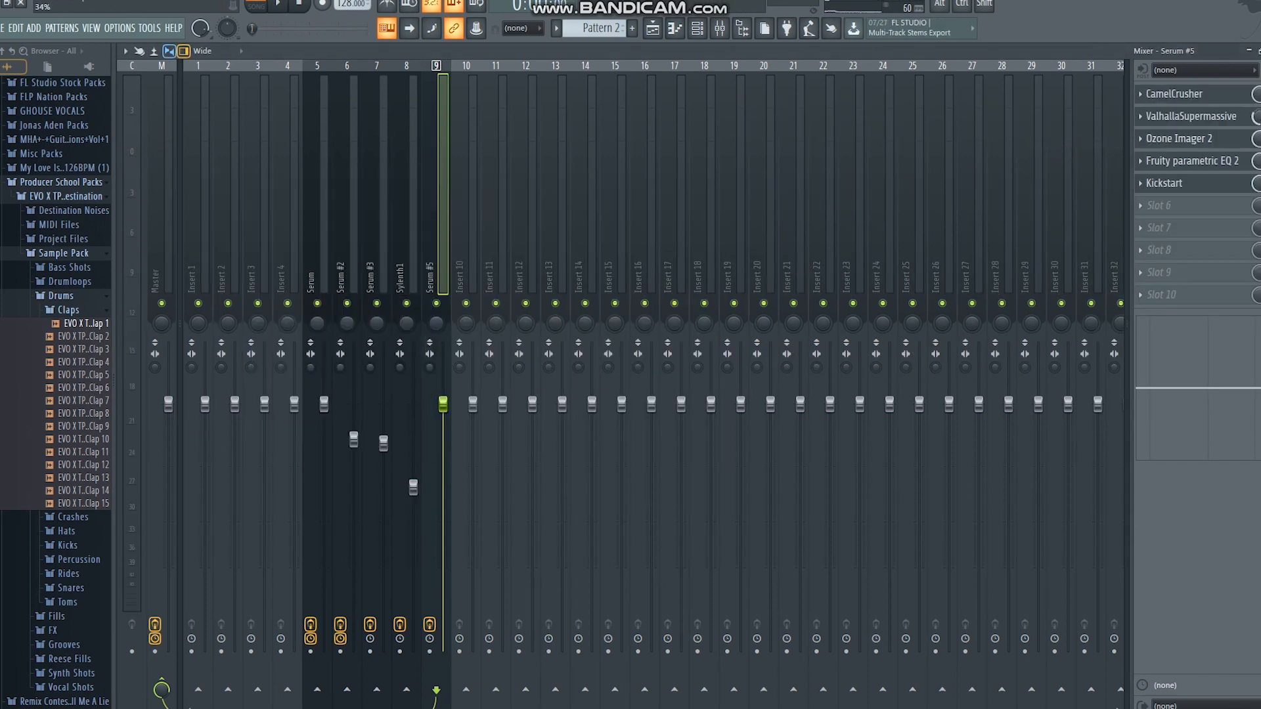
Switch CamelCrusher in slot 1 to the British Clean patch and lower its master mix to about 76% during playback
{"action": "left_click", "coordinate": [1173, 94]}
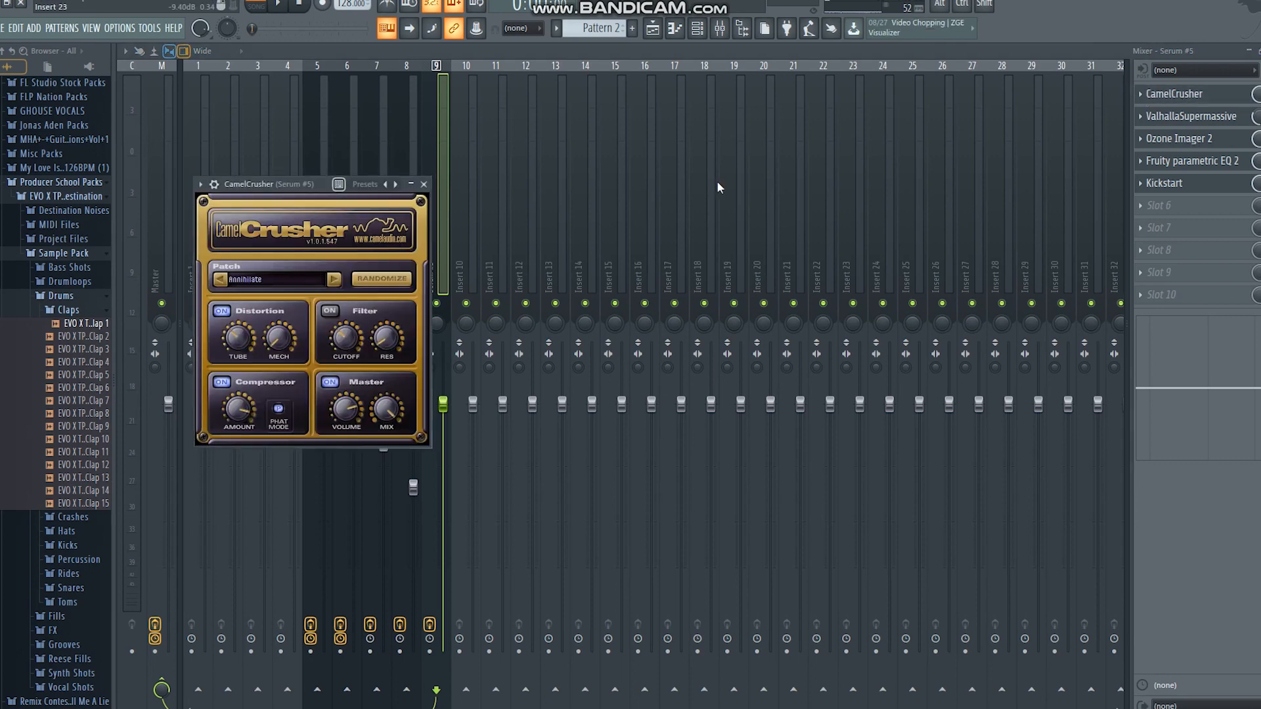
{"action": "left_click_drag", "start_coordinate": [307, 184], "coordinate": [310, 184]}
{"action": "left_click", "coordinate": [337, 277]}
{"action": "left_click", "coordinate": [338, 277]}
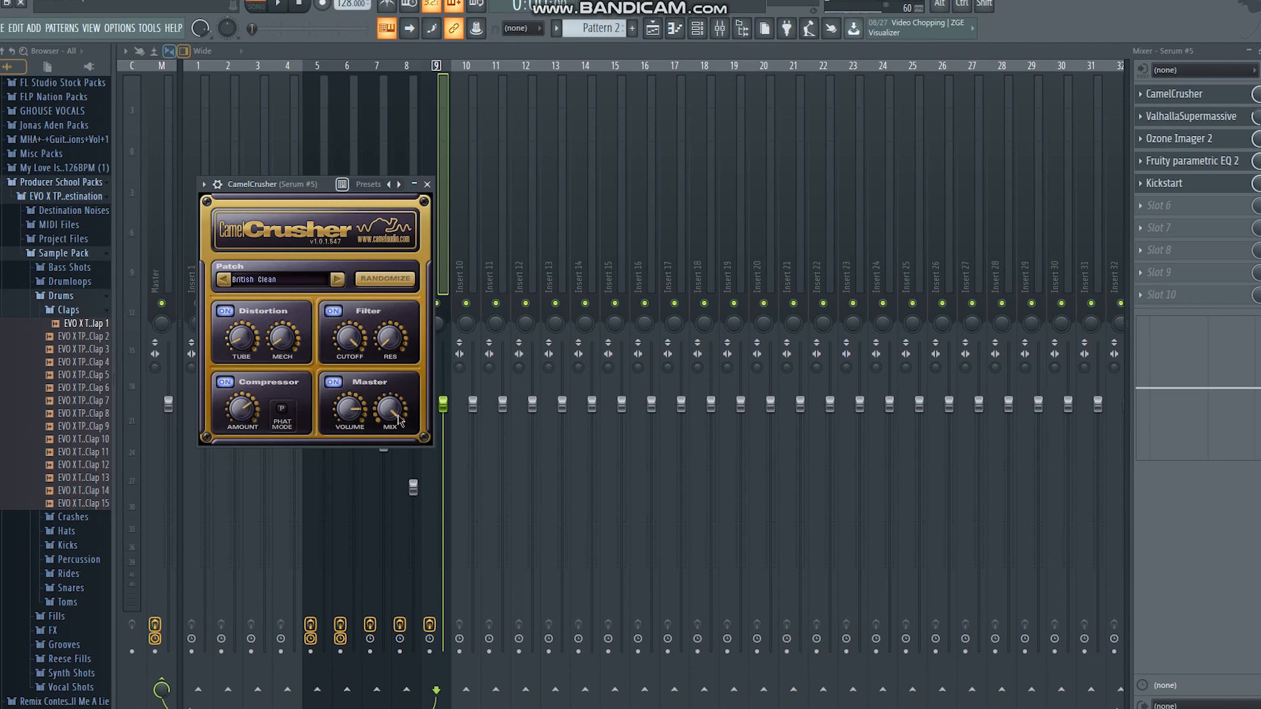
{"action": "key", "text": "space"}
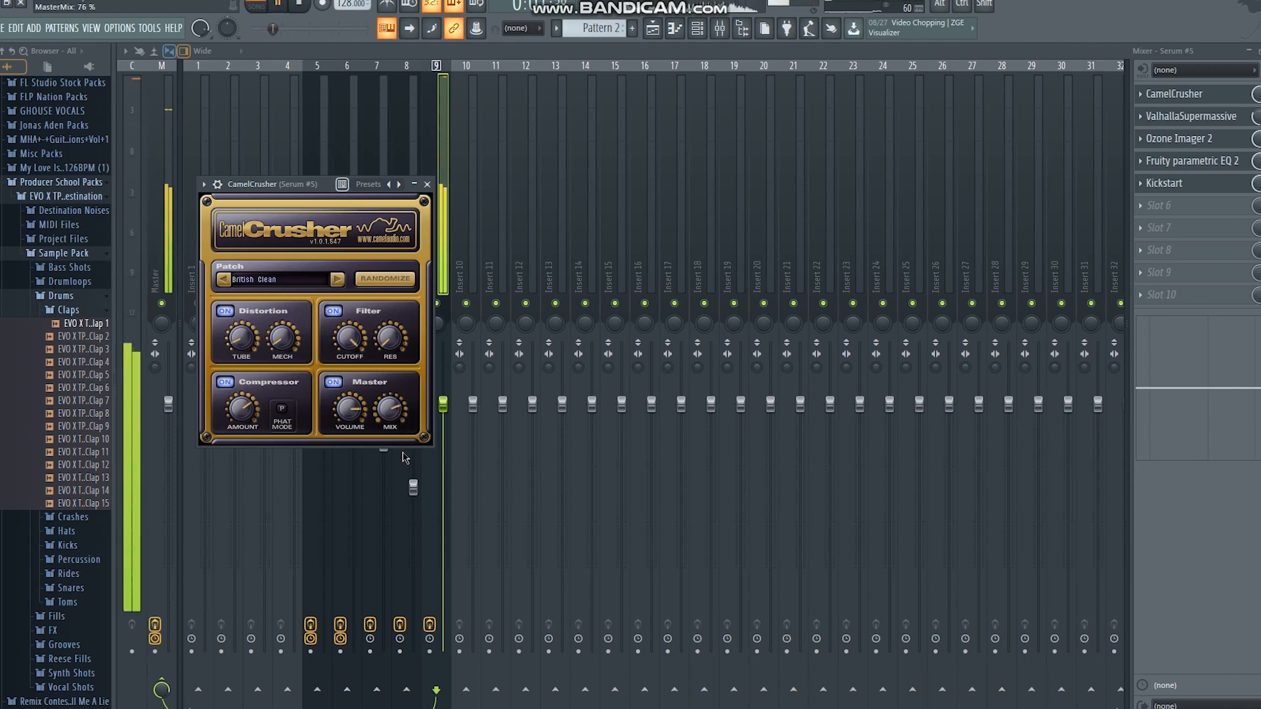
{"action": "left_click_drag", "start_coordinate": [403, 453], "coordinate": [404, 462]}
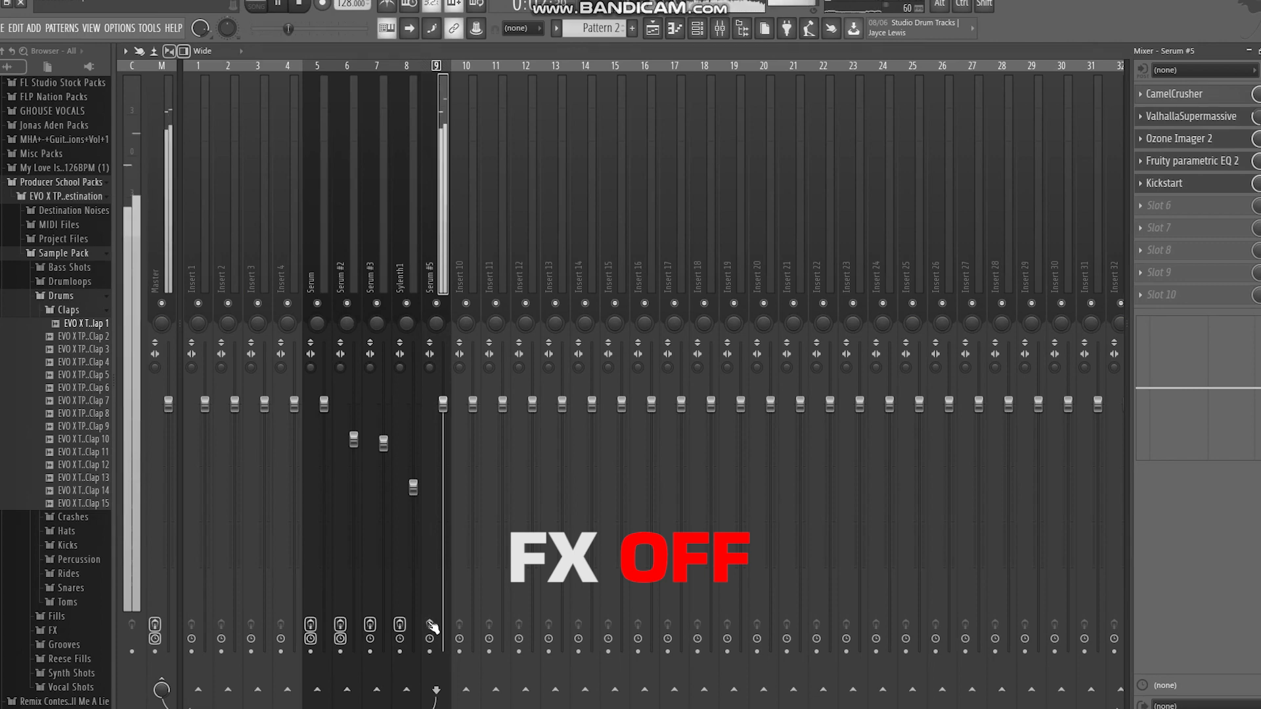
Compare the Serum #5 track with its effects bypassed and enabled, and listen to Pattern 1
{"action": "left_click", "coordinate": [430, 625]}
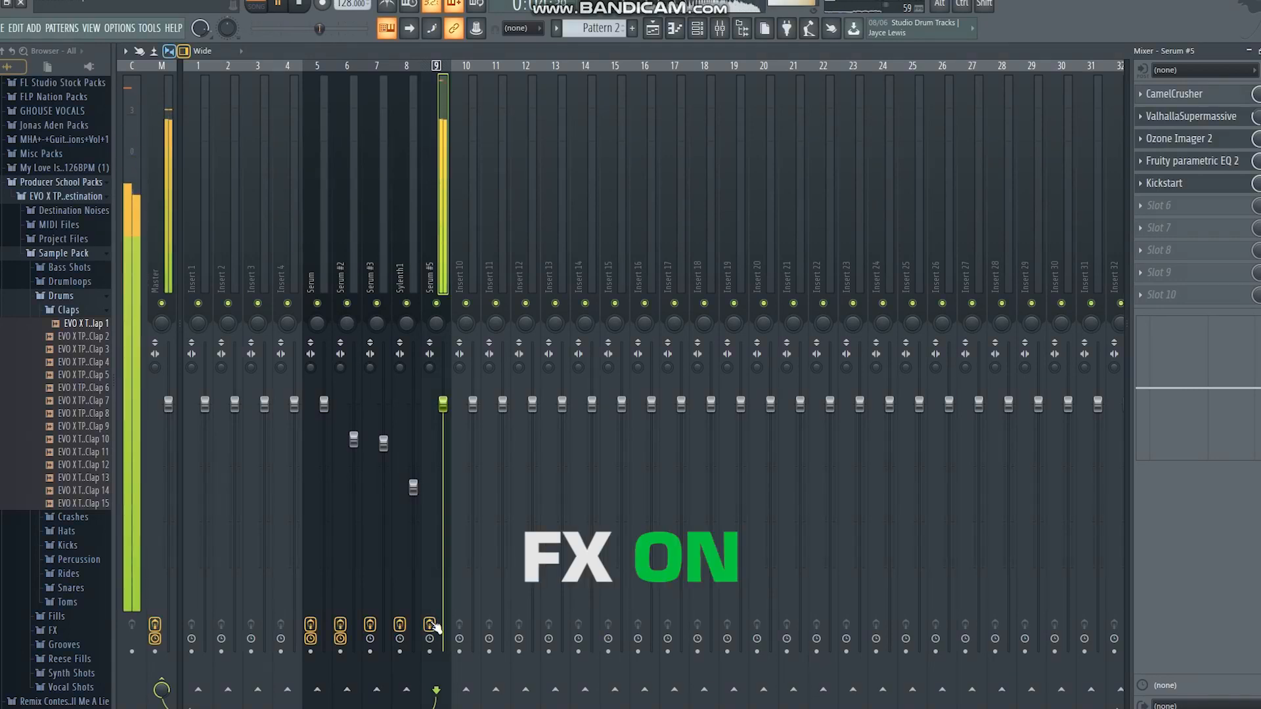
{"action": "left_click", "coordinate": [430, 625]}
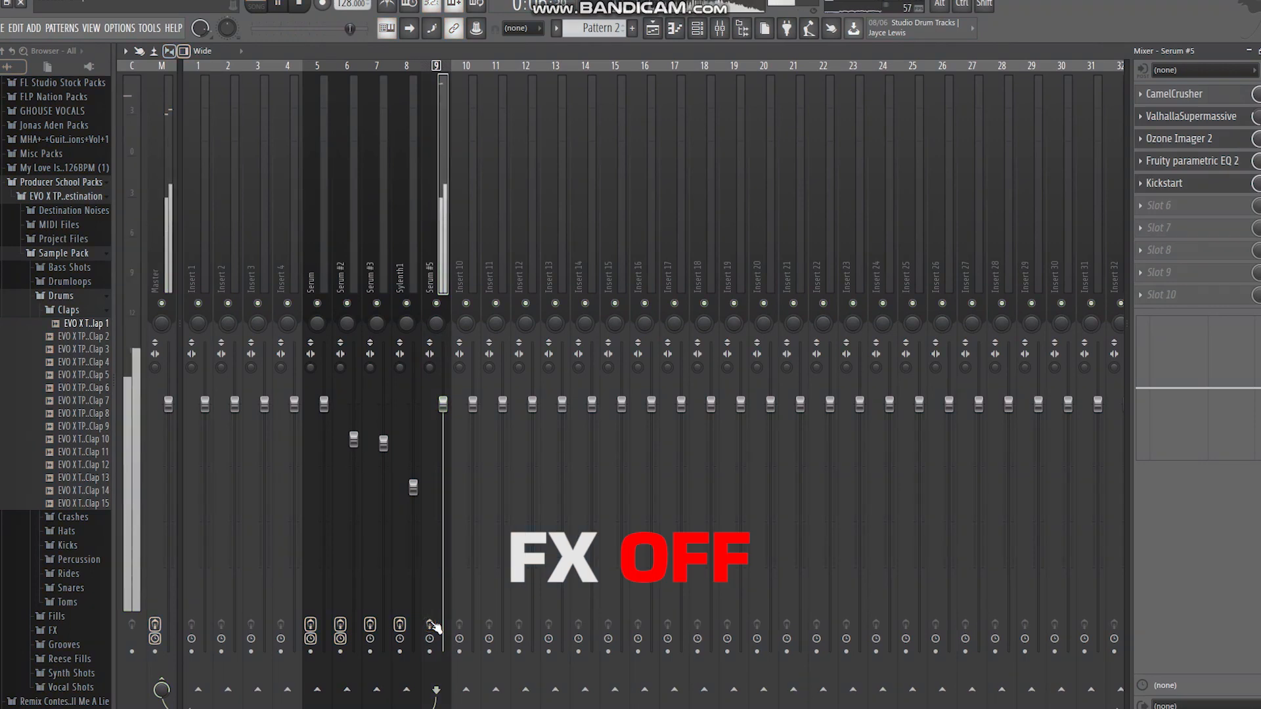
{"action": "left_click", "coordinate": [430, 625]}
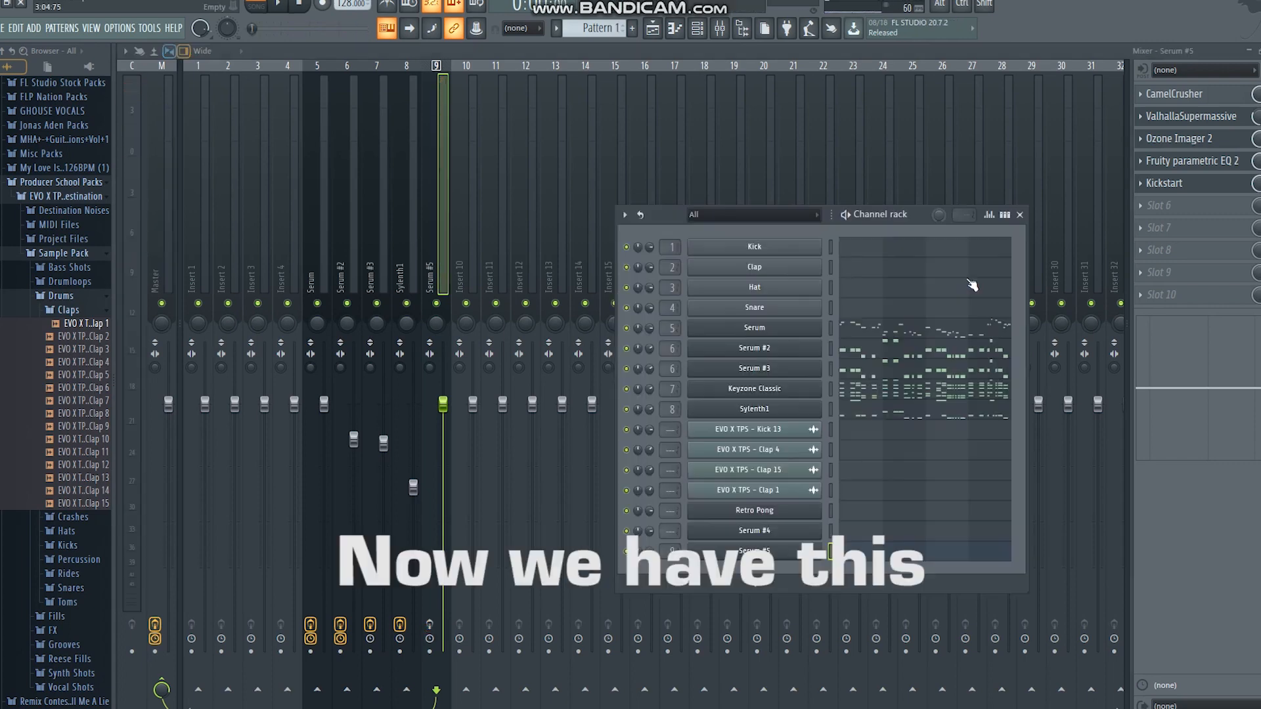
{"action": "key", "text": "space"}
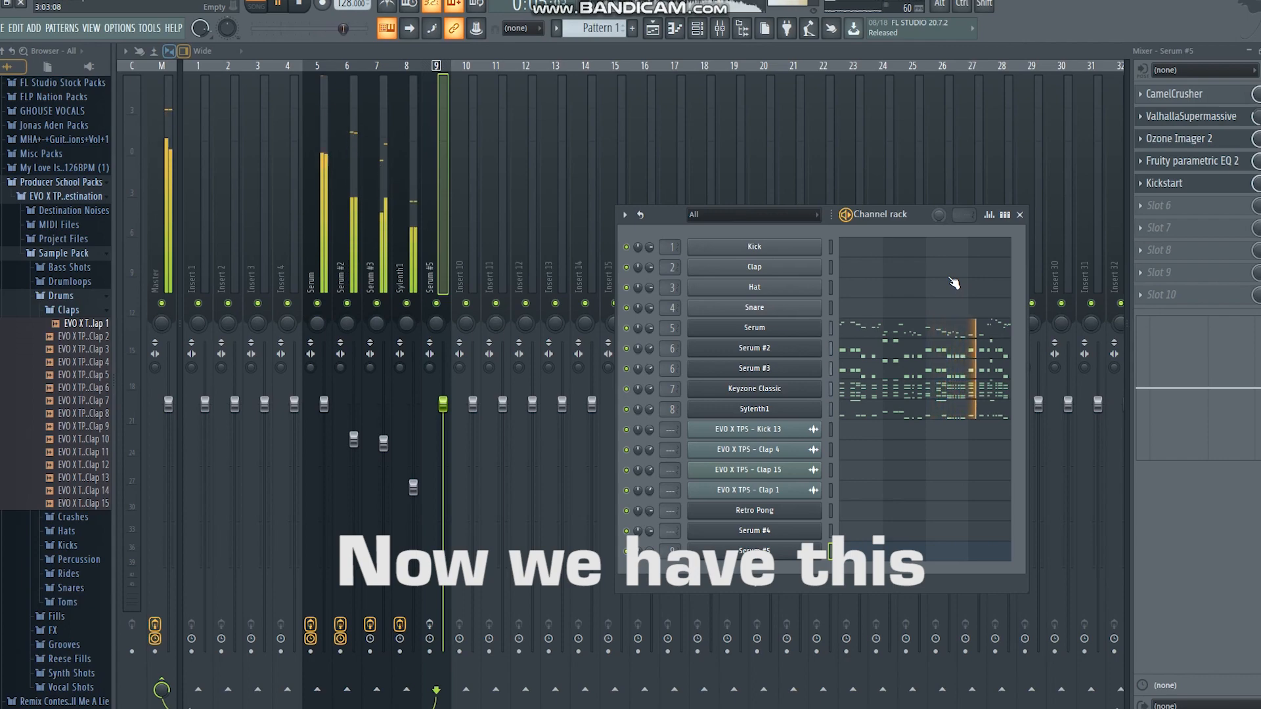
{"action": "key", "text": "space"}
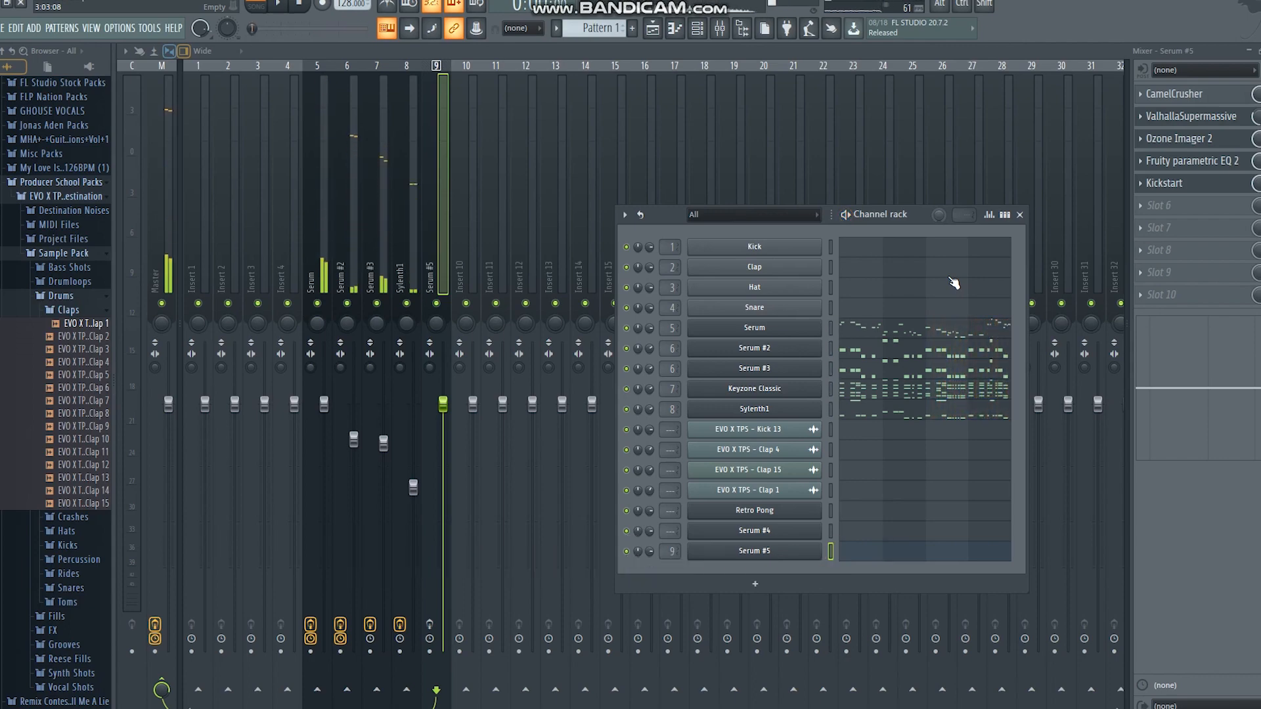